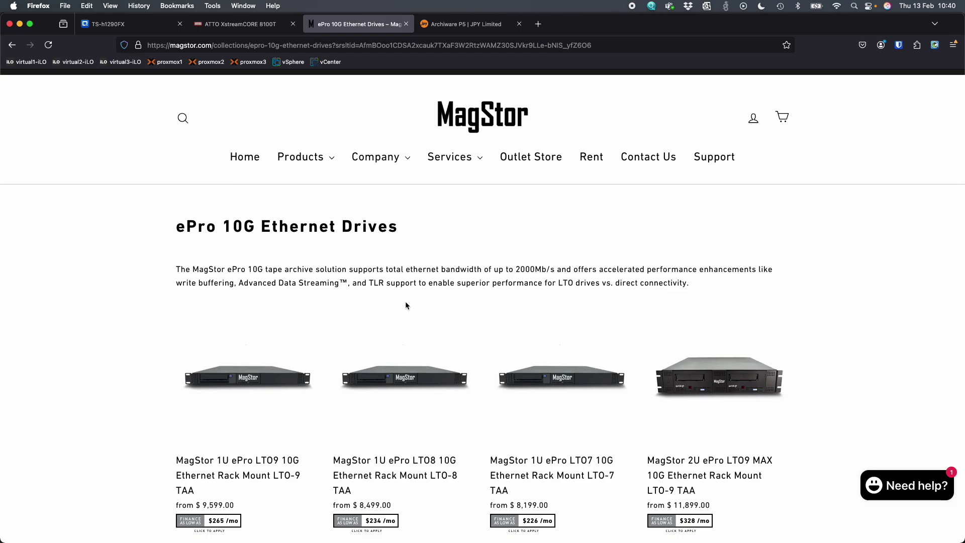
Scroll to the desktop drive row and open the MagStor ePro LTO9 MAX 10G Ethernet Desktop Tape Drive page.
scroll(538, 249, down, 7)
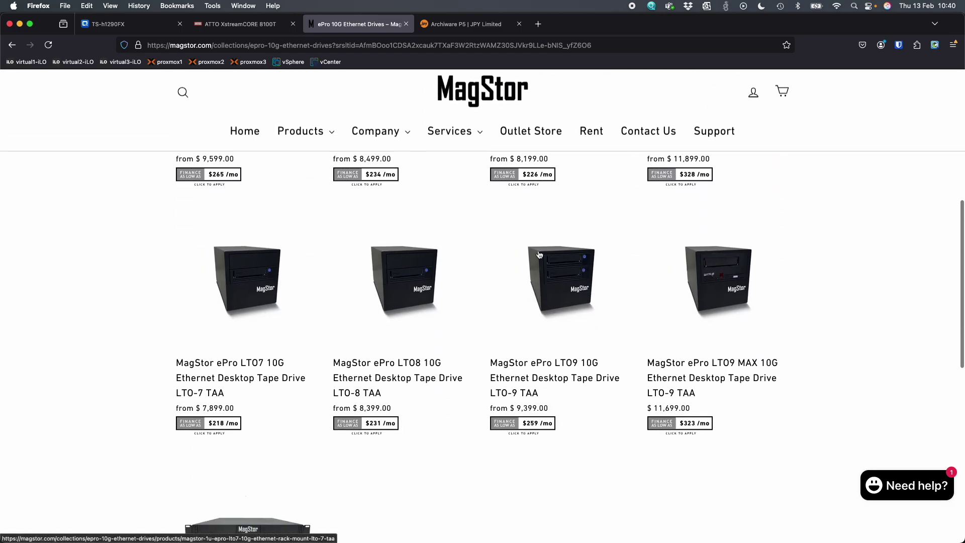
scroll(538, 255, up, 2)
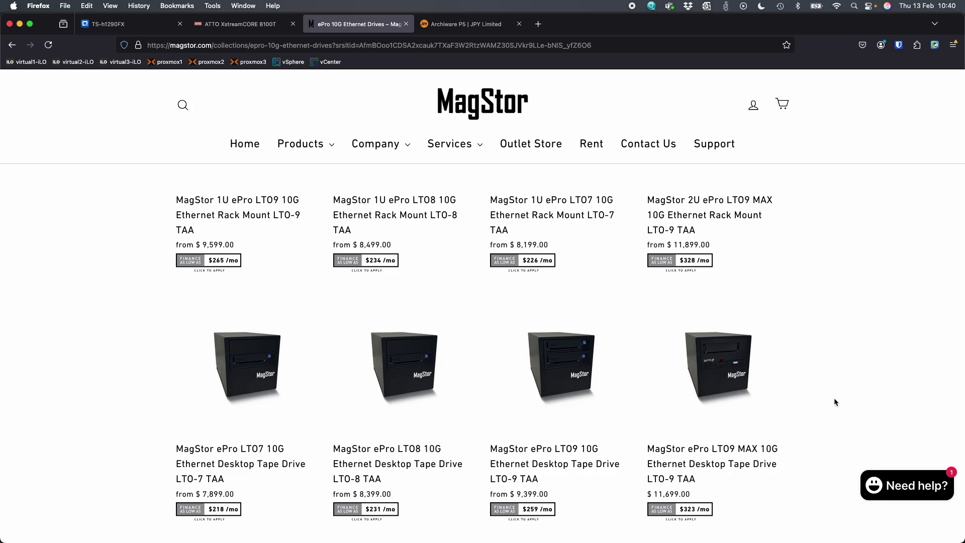
scroll(836, 402, up, 3)
scroll(835, 402, down, 3)
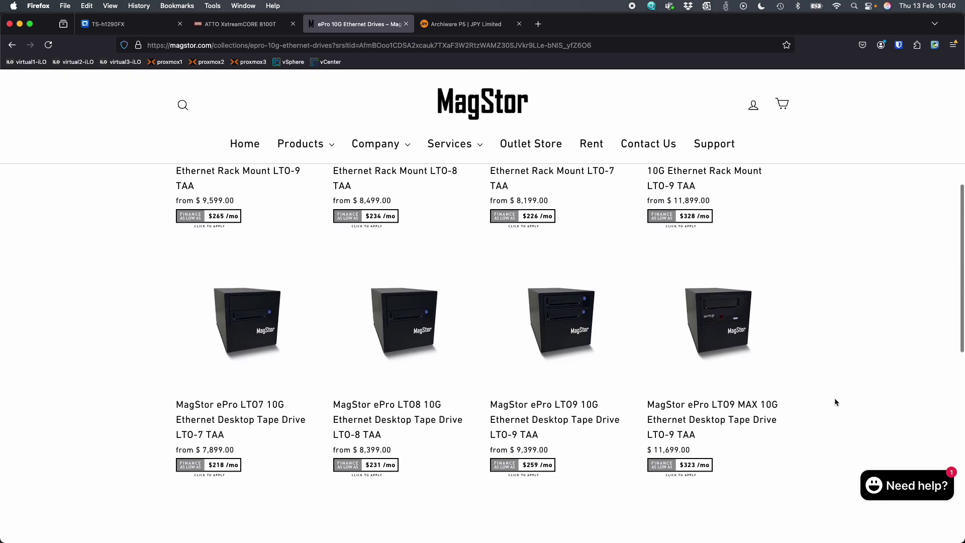
scroll(835, 399, up, 2)
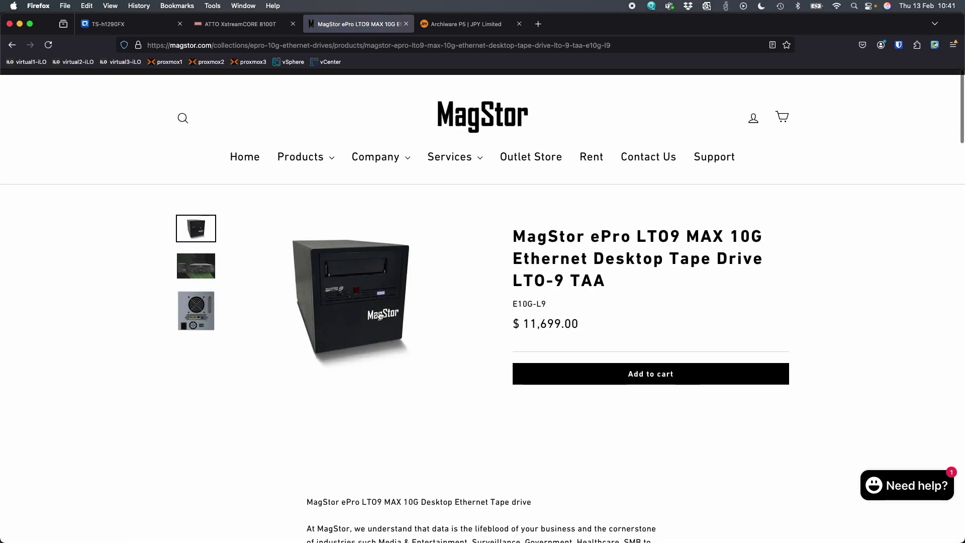
click(196, 327)
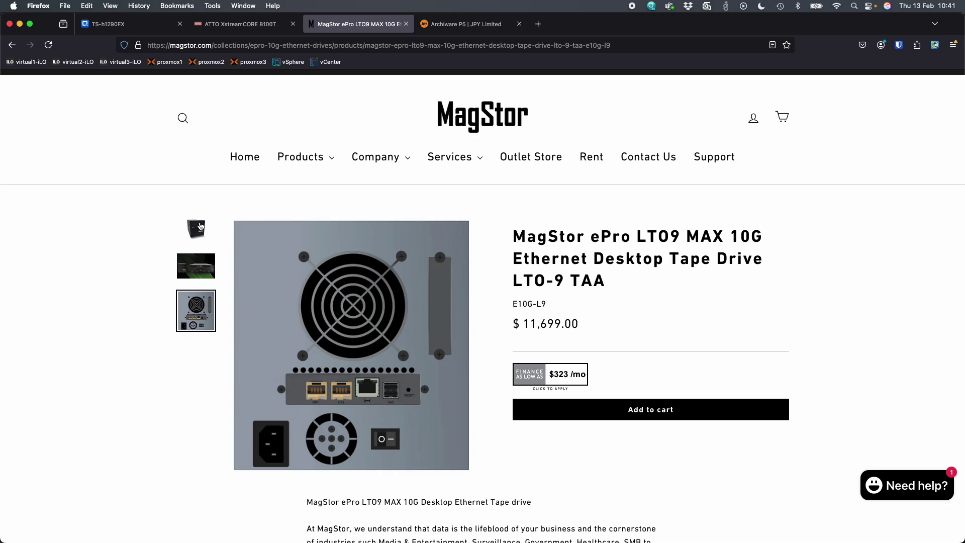
Return to the drive's front image, then switch to the ATTO XstreamCORE 8100T System page.
click(201, 227)
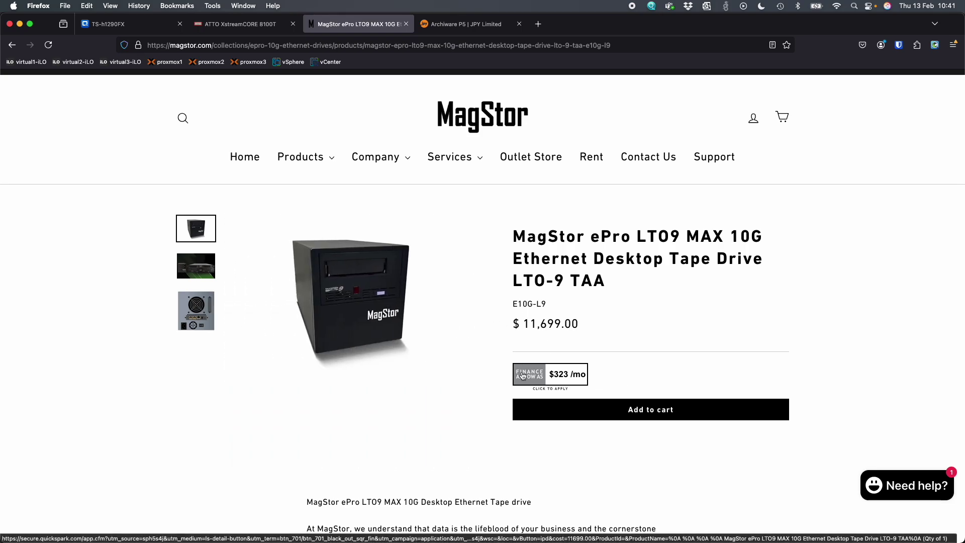
click(240, 26)
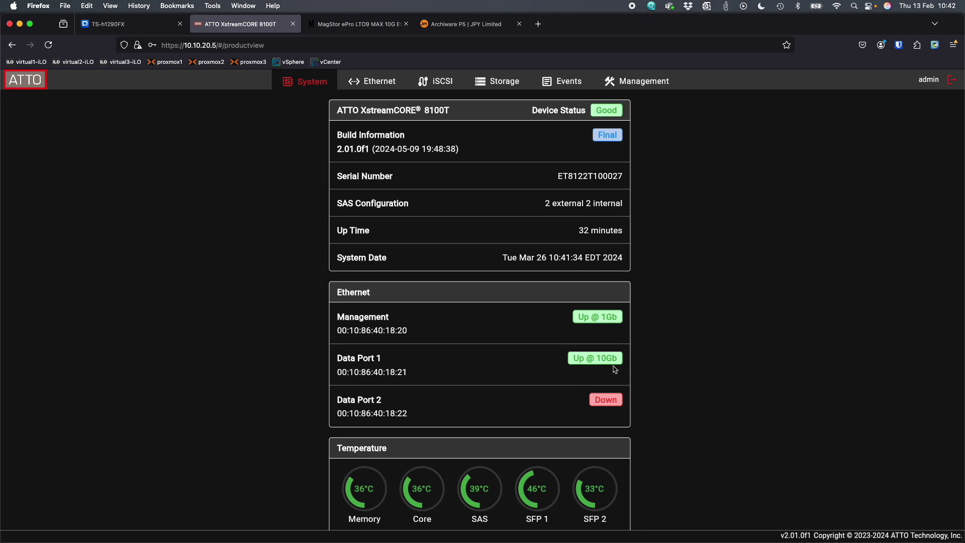
click(378, 85)
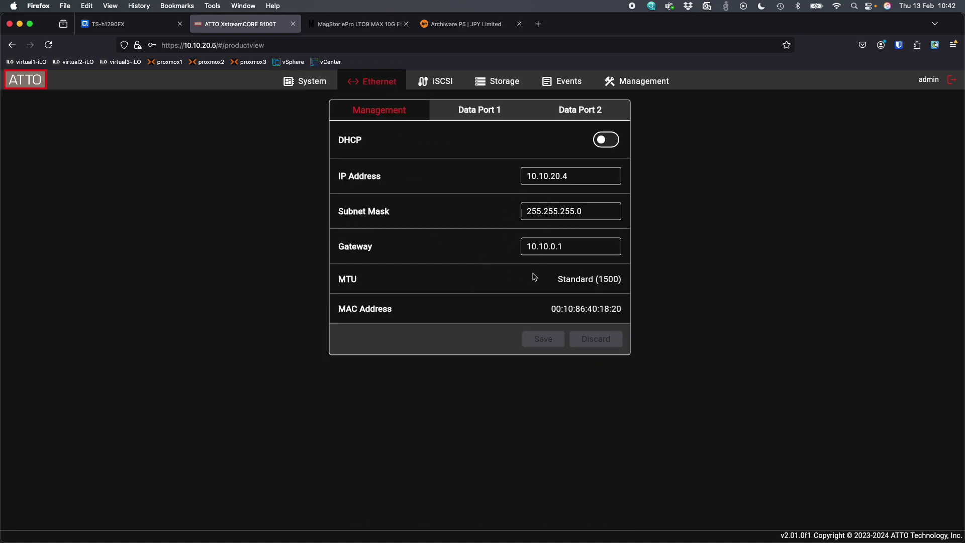
click(480, 114)
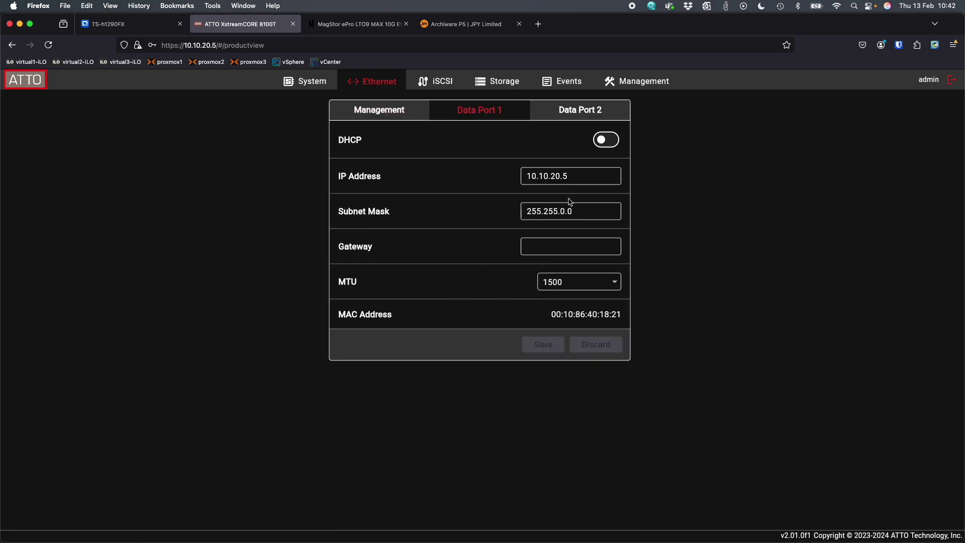
click(384, 111)
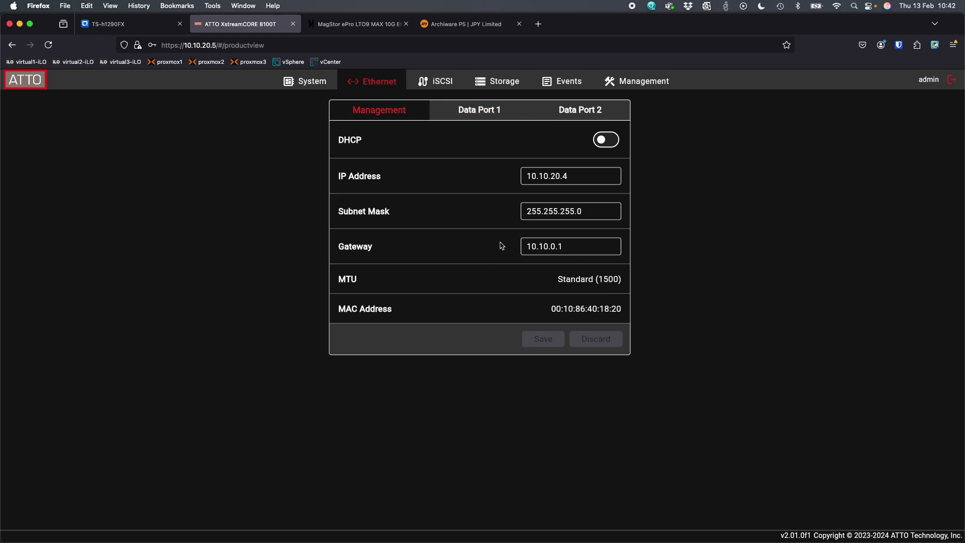
click(474, 118)
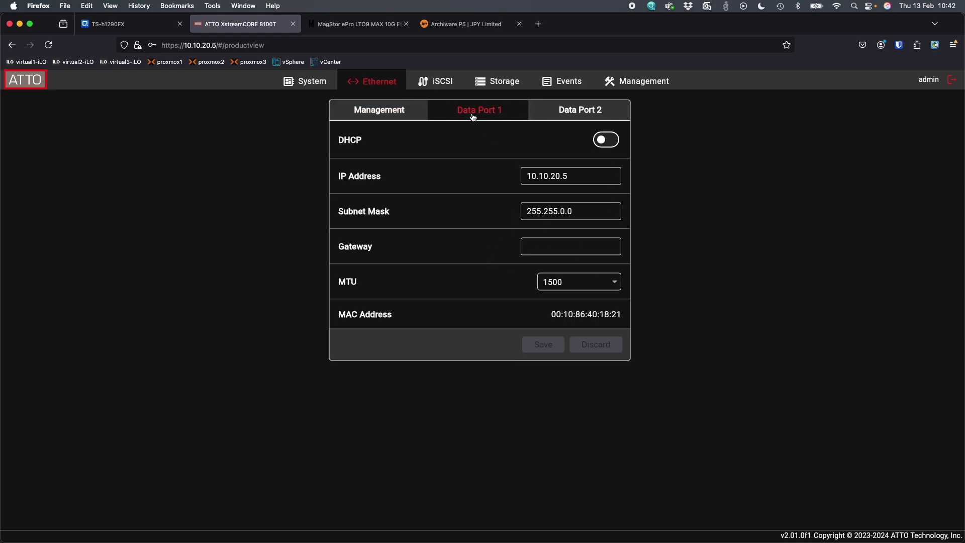
click(439, 87)
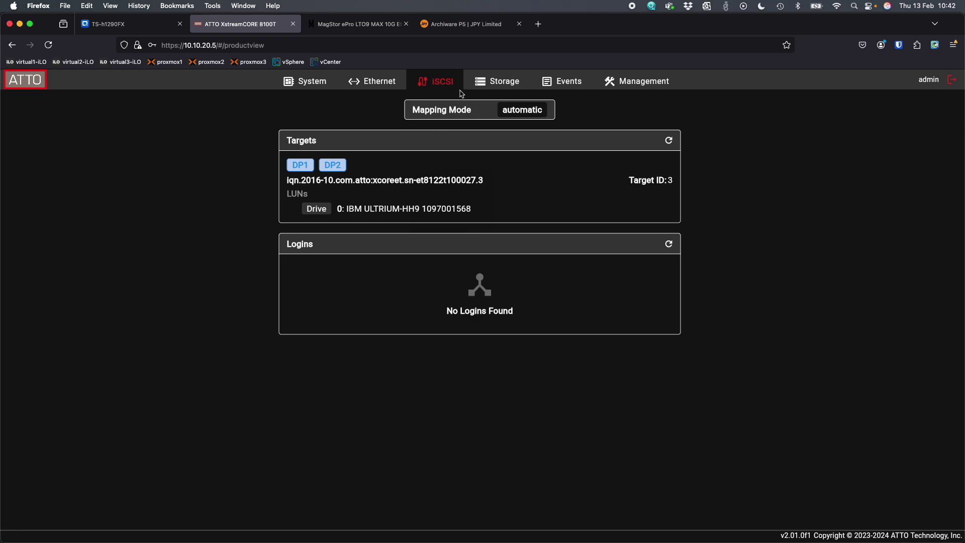
click(637, 88)
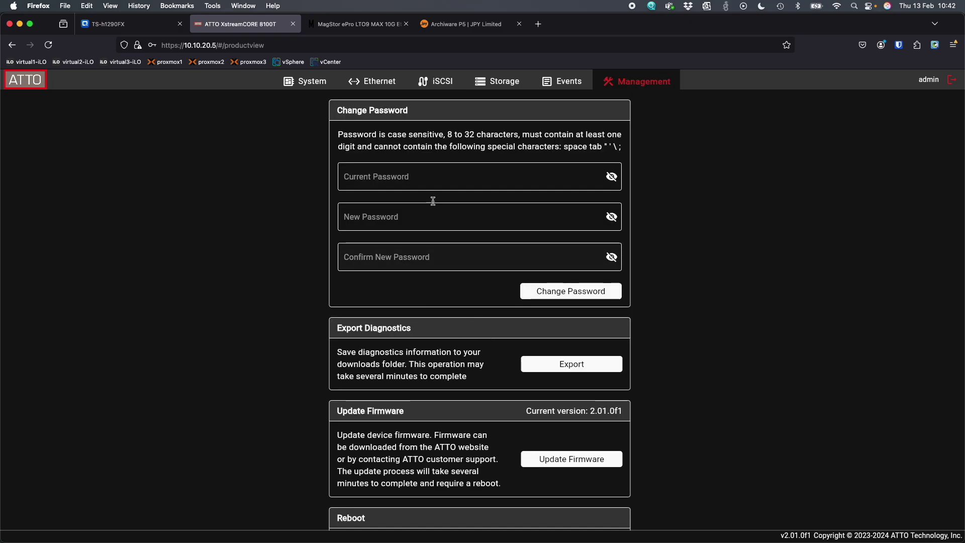
scroll(428, 341, down, 2)
scroll(428, 341, up, 2)
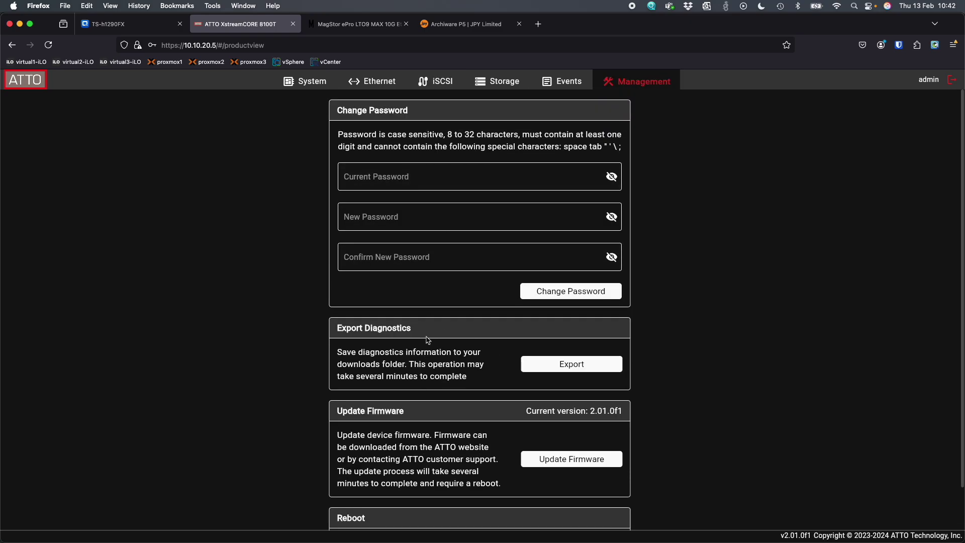
scroll(450, 429, down, 2)
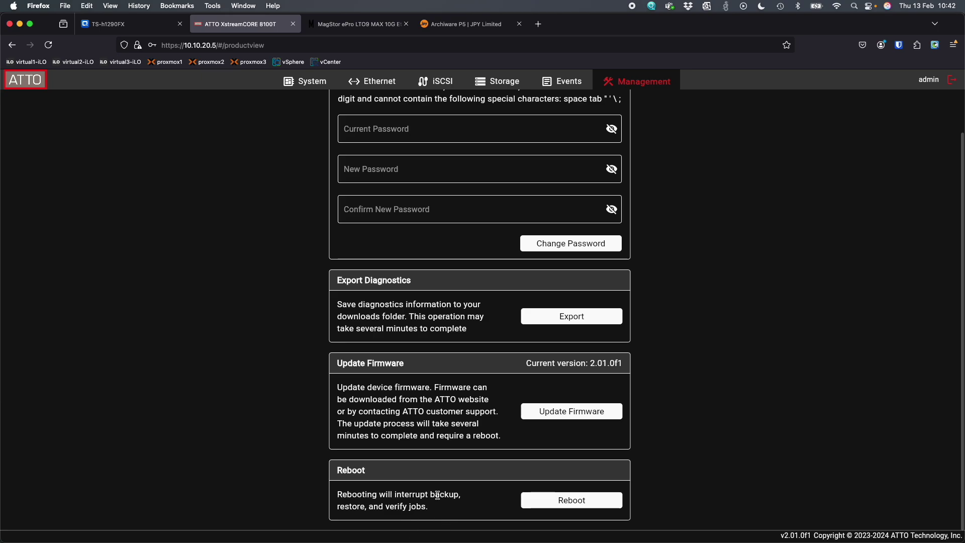
click(303, 88)
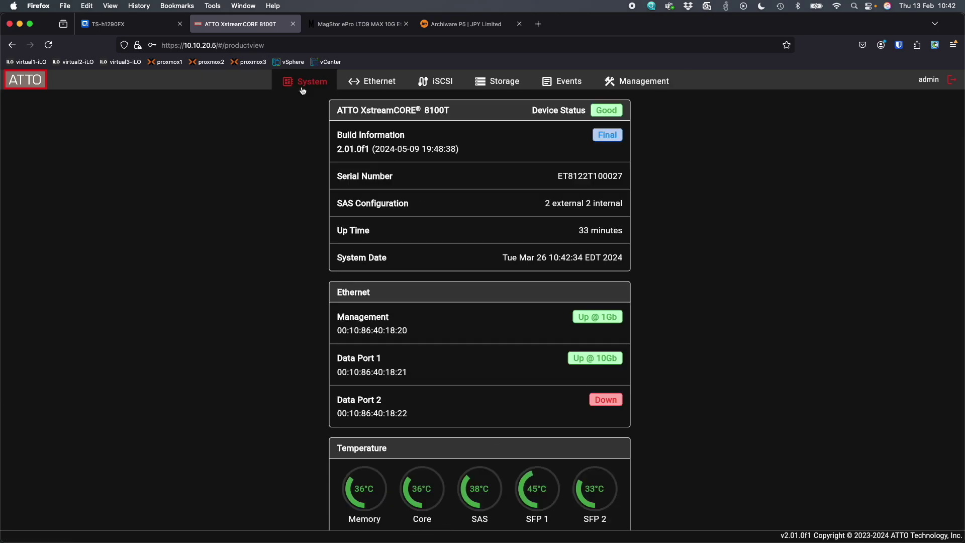
scroll(340, 234, down, 1)
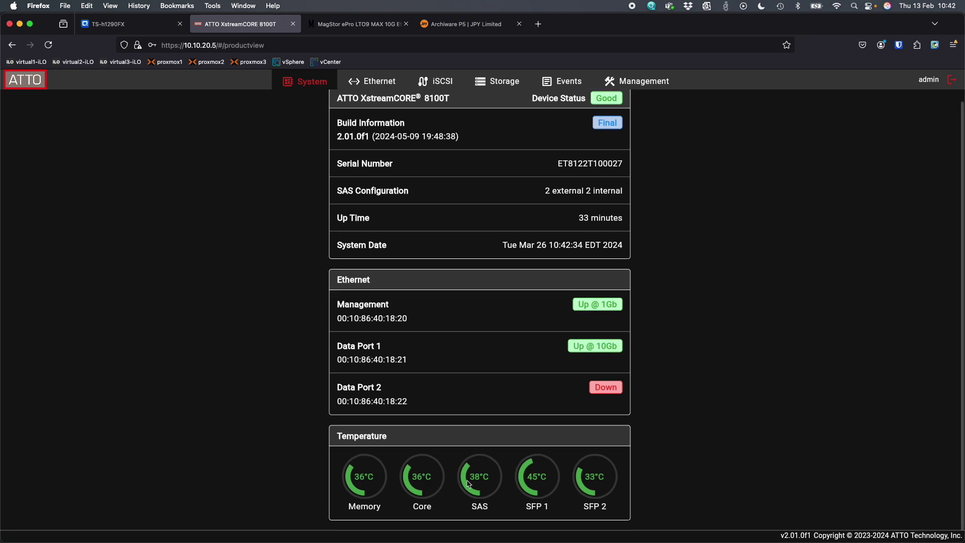
scroll(652, 423, up, 1)
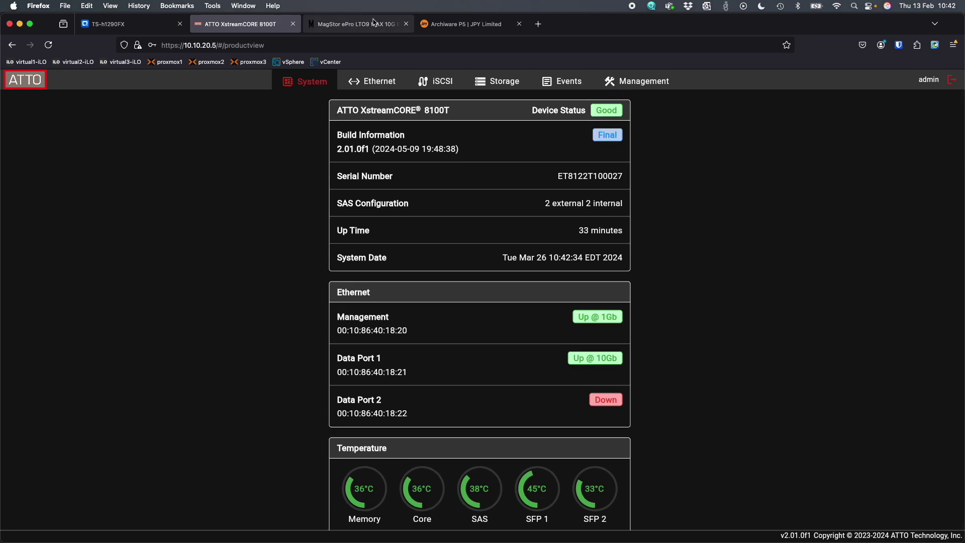
mouse_move(375, 25)
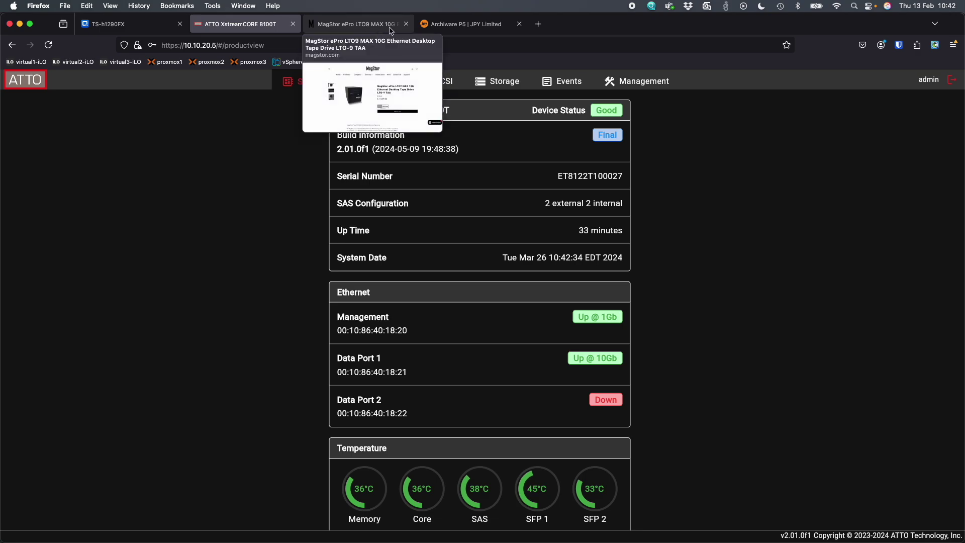
Revisit the MagStor drive page, then switch to the Archiware P5 page on jpy.com.
click(391, 26)
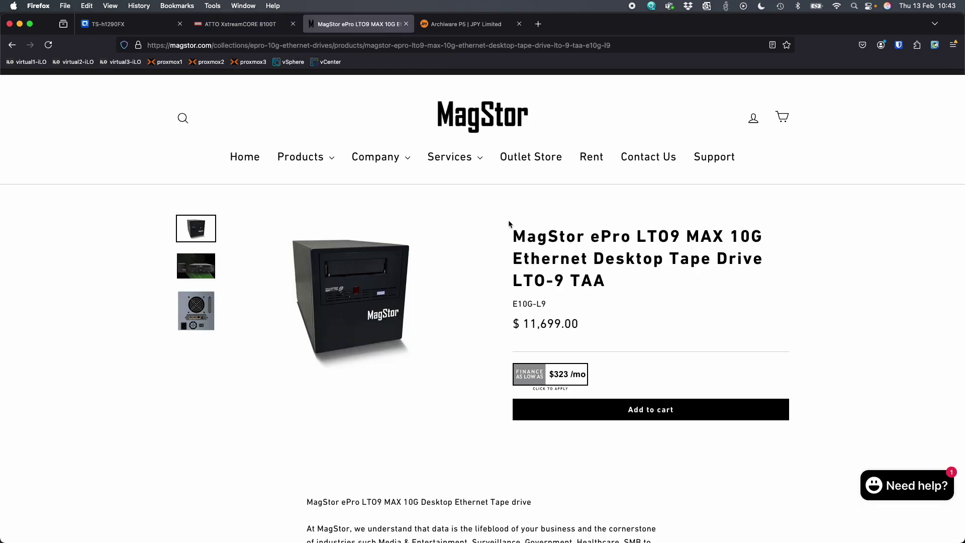
mouse_move(446, 28)
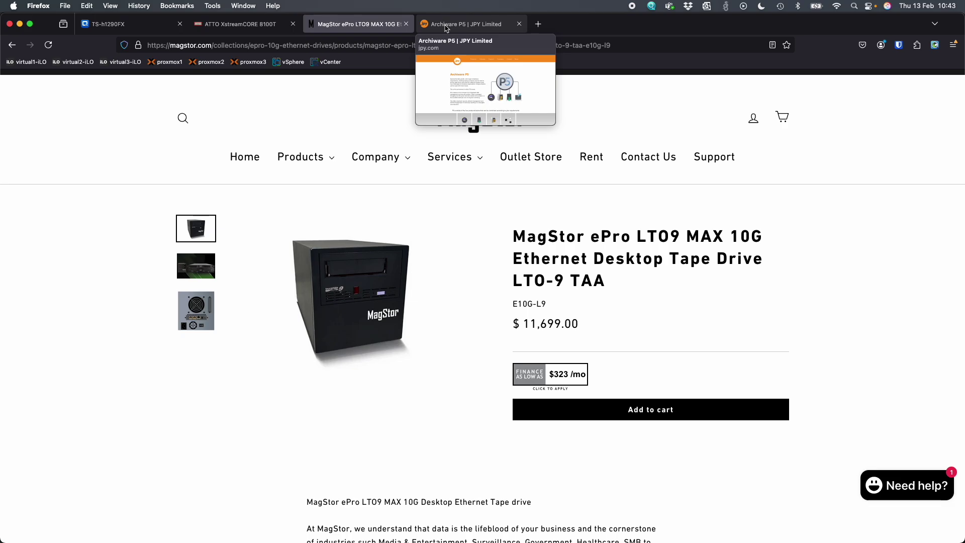
click(446, 26)
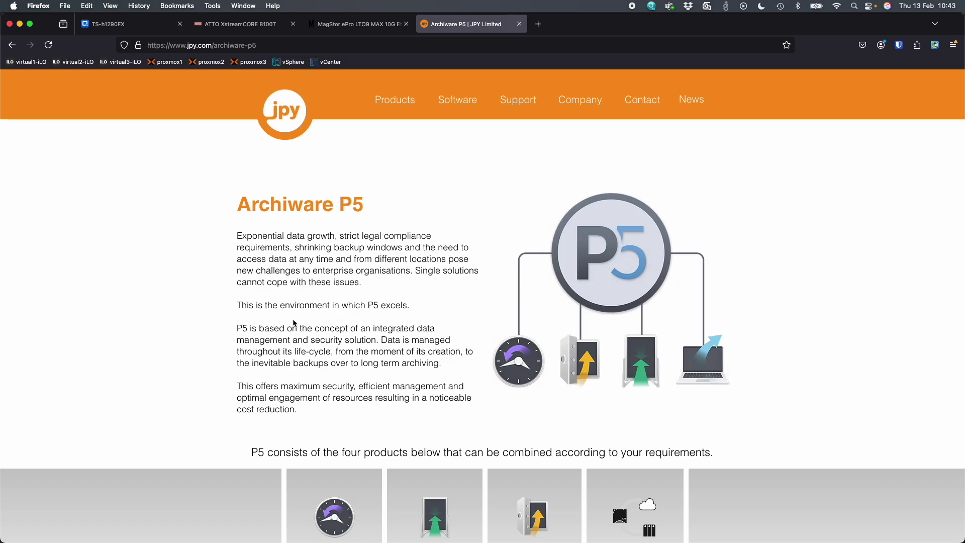
Scroll down the Archiware P5 overview and follow the Archiware Pricing link.
scroll(267, 332, down, 6)
scroll(267, 335, down, 1)
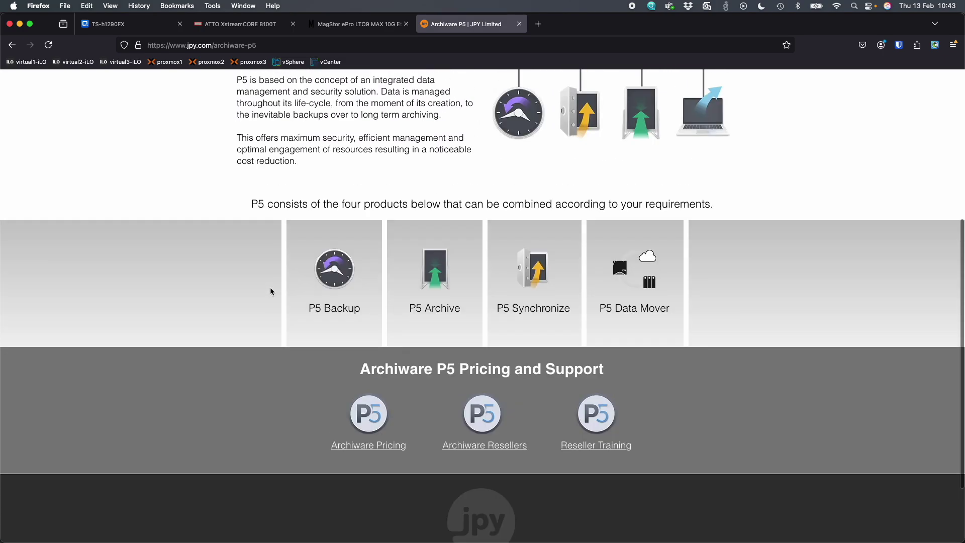
scroll(271, 292, up, 5)
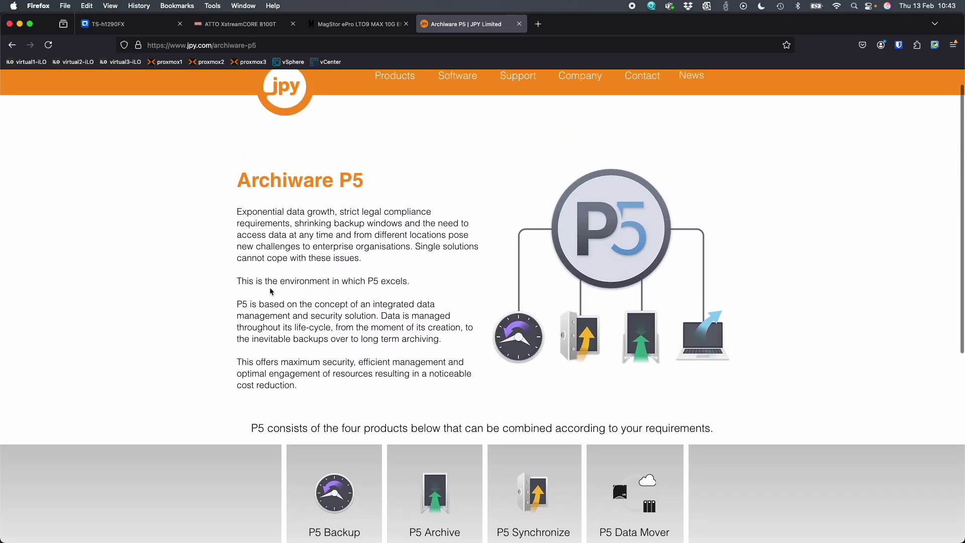
scroll(271, 291, up, 1)
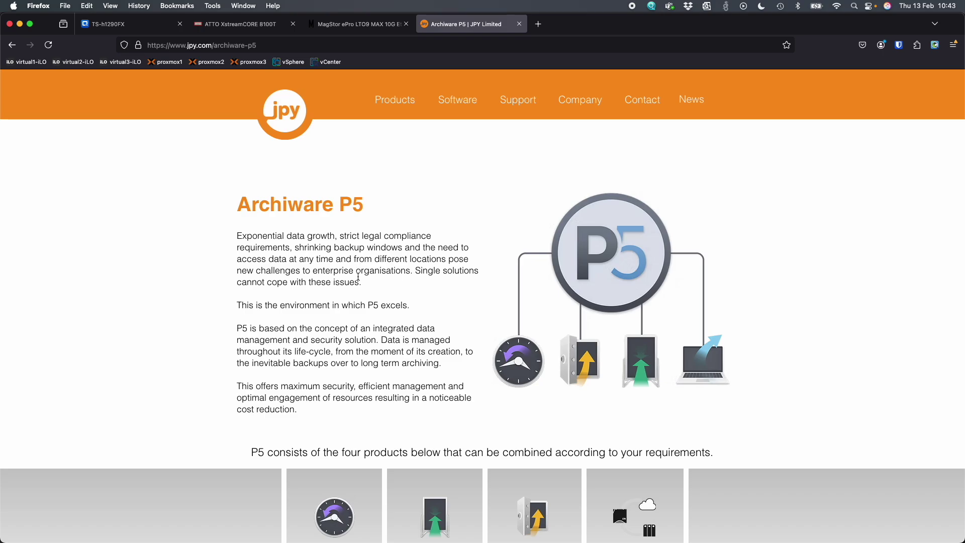
scroll(358, 276, down, 5)
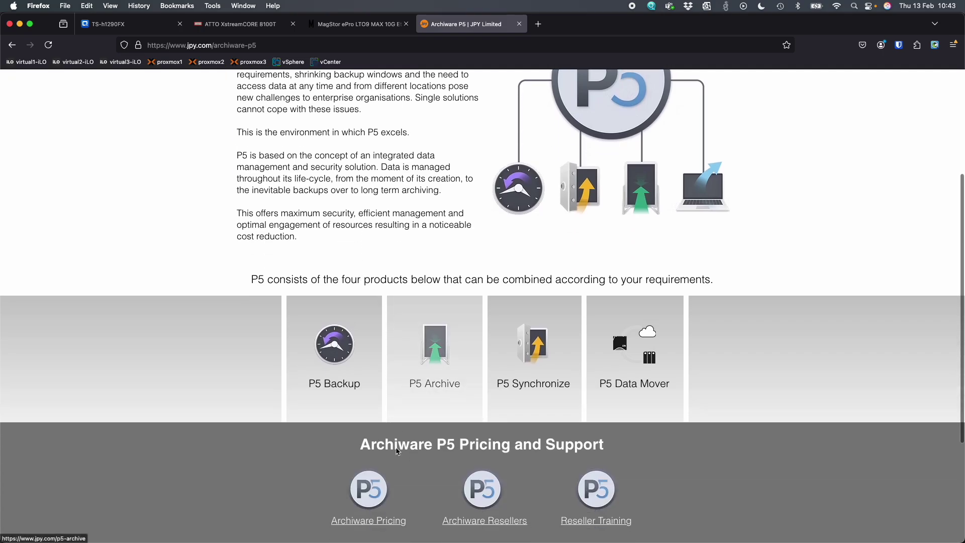
click(386, 522)
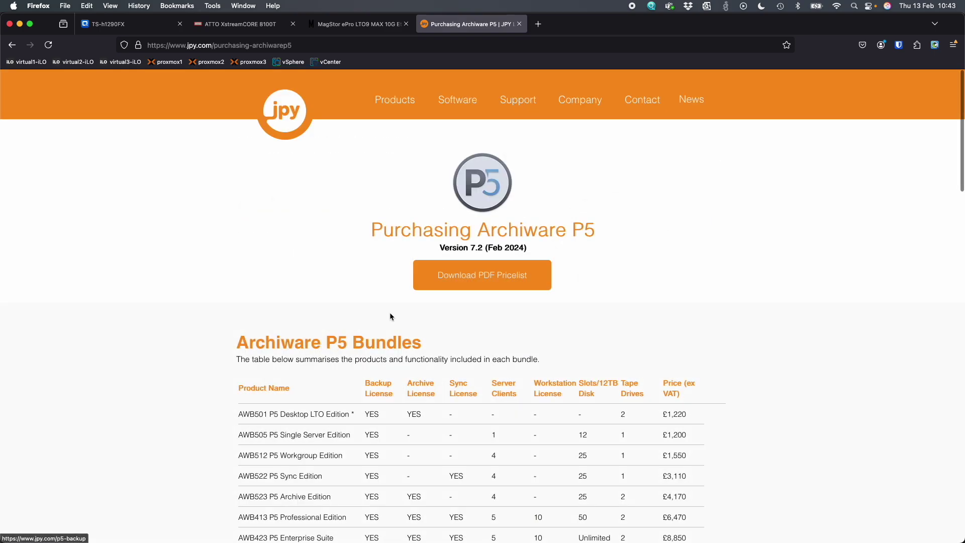
scroll(255, 312, down, 3)
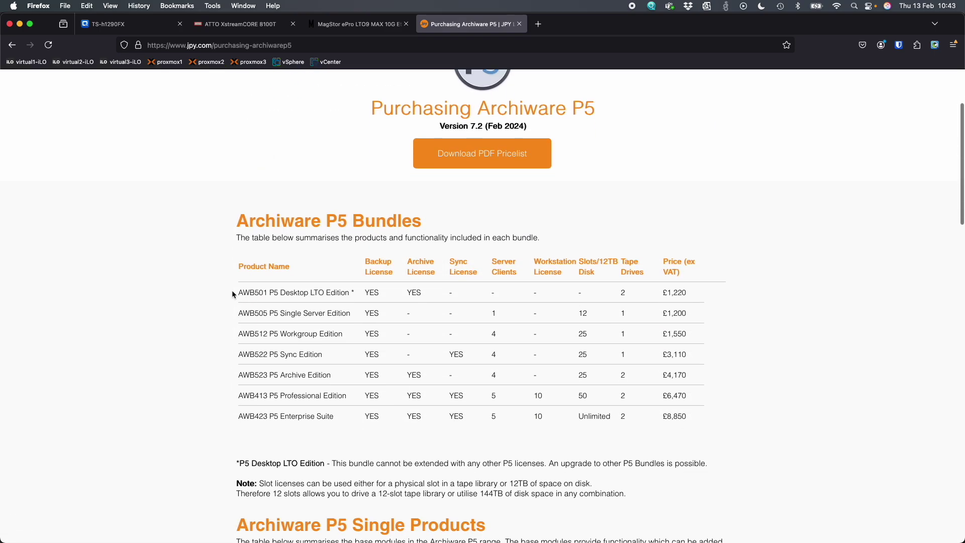
drag(231, 291, 402, 299)
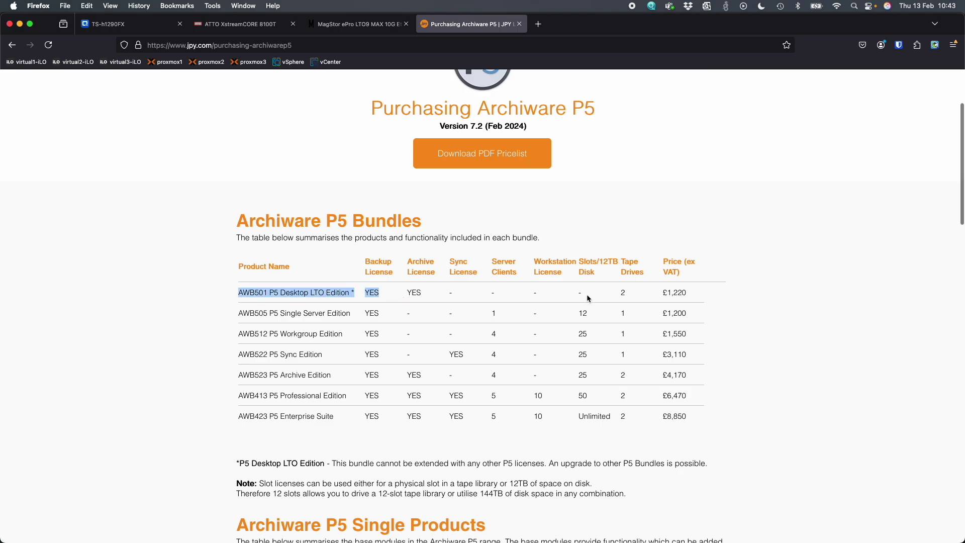
click(780, 302)
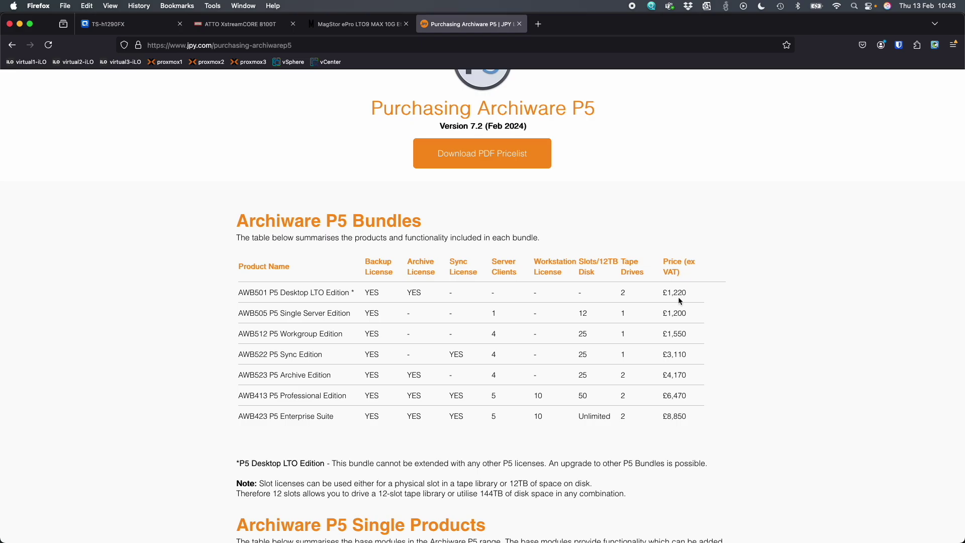
scroll(647, 328, up, 3)
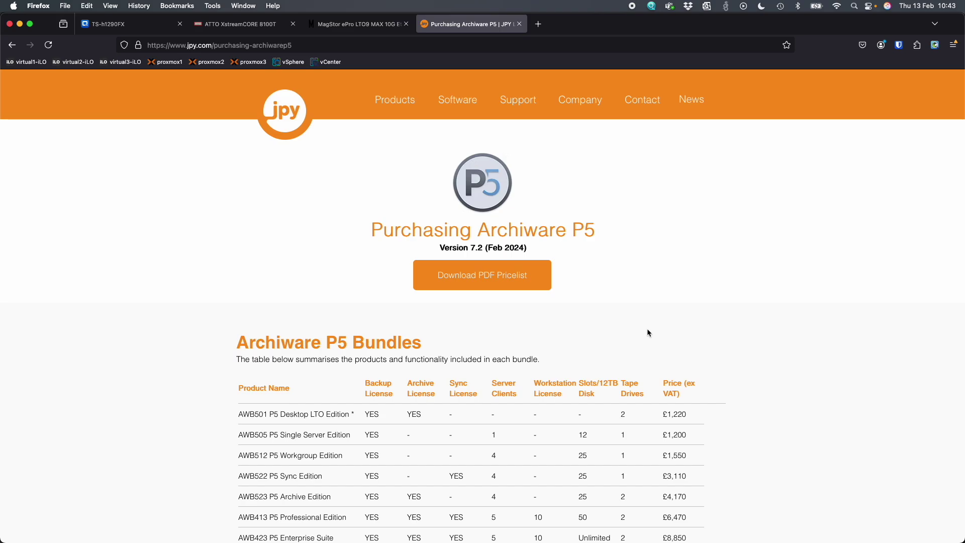
scroll(648, 332, down, 3)
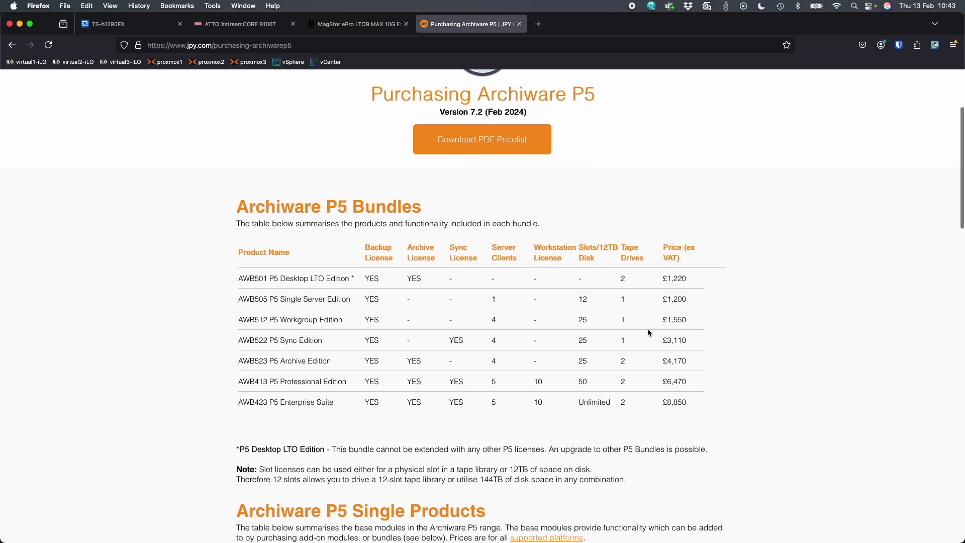
click(124, 28)
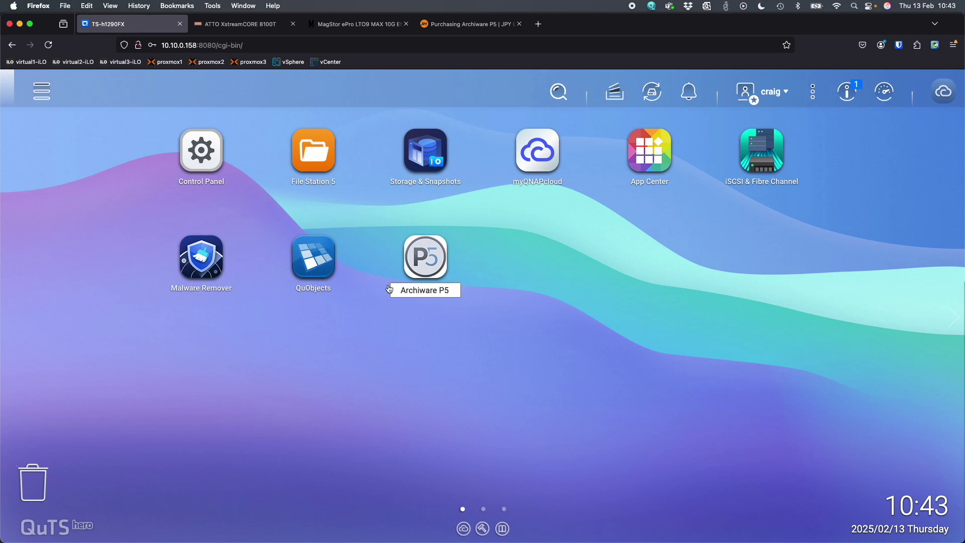
Launch Archiware P5 from its icon on the QuTS hero desktop.
click(436, 265)
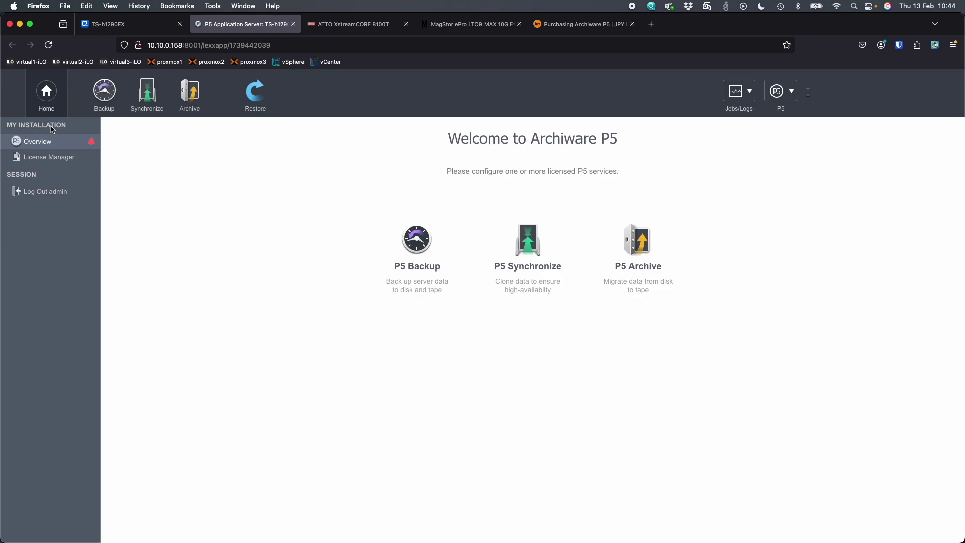
click(45, 157)
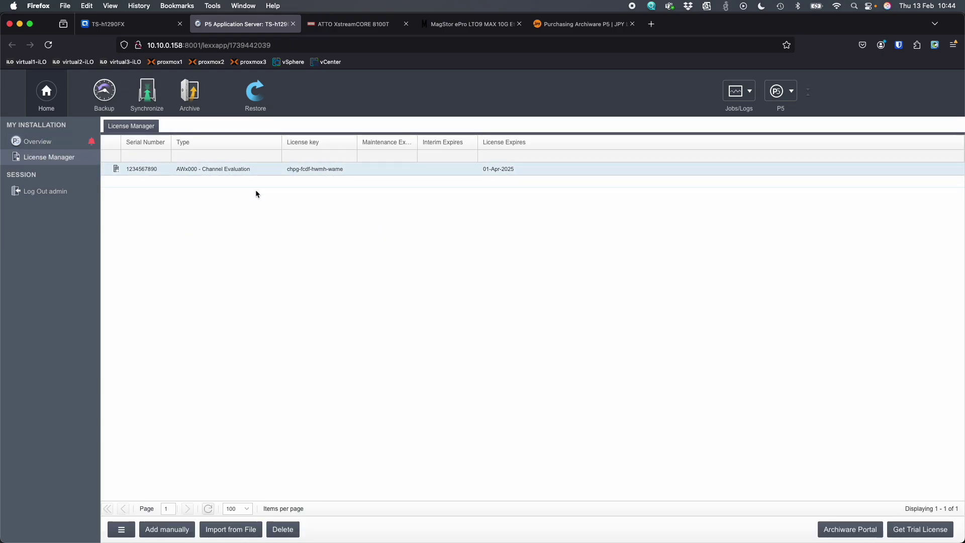
click(31, 146)
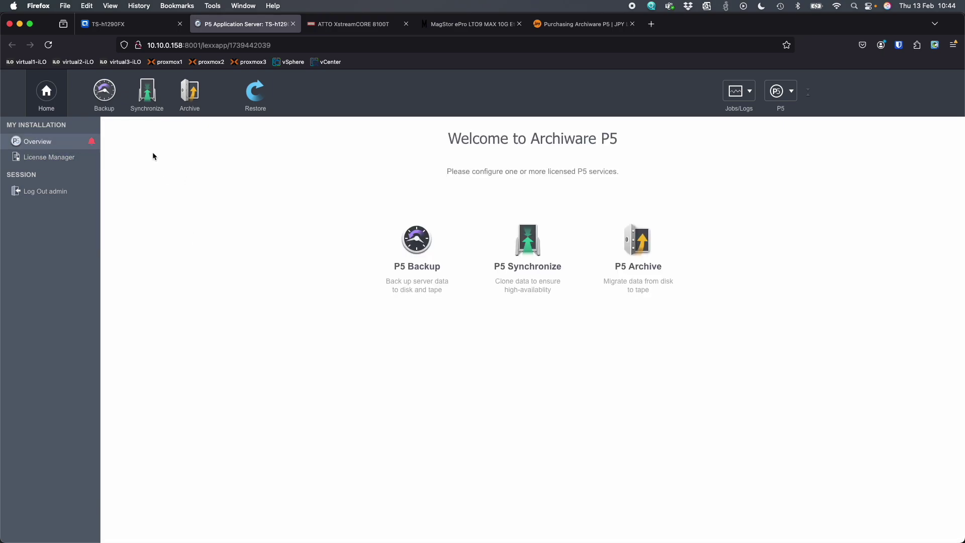
click(107, 95)
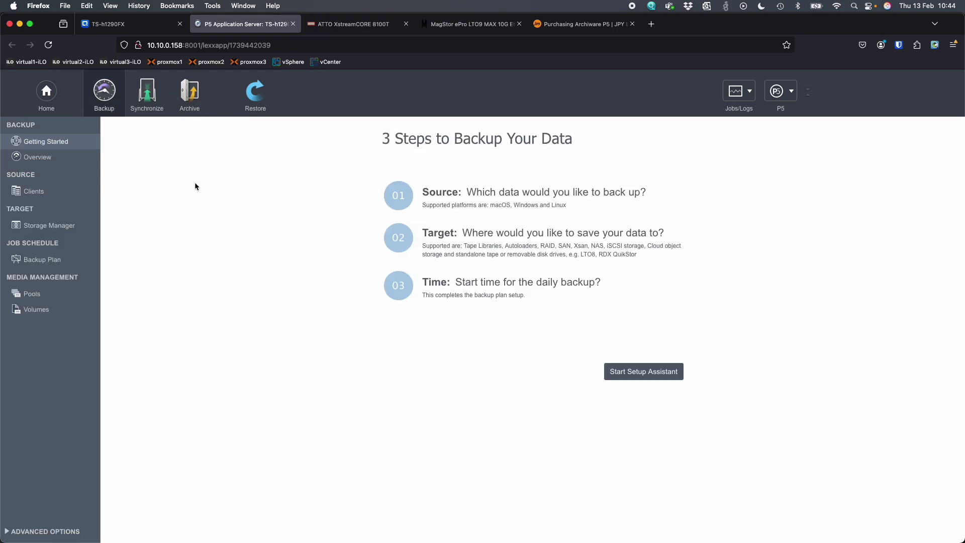
Autodetect a new standalone drive under Storage Manager > Tape Drives, cancelling when none is found.
click(51, 227)
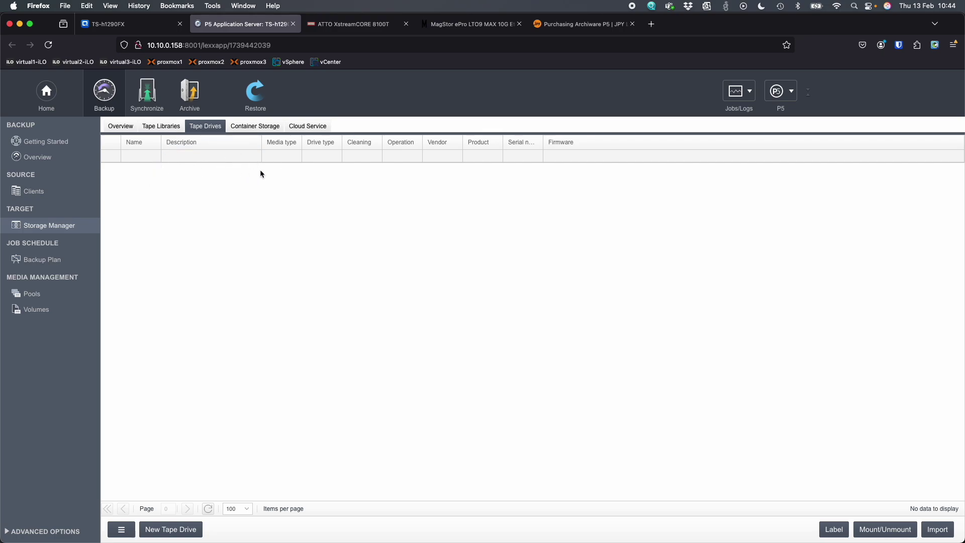
click(183, 530)
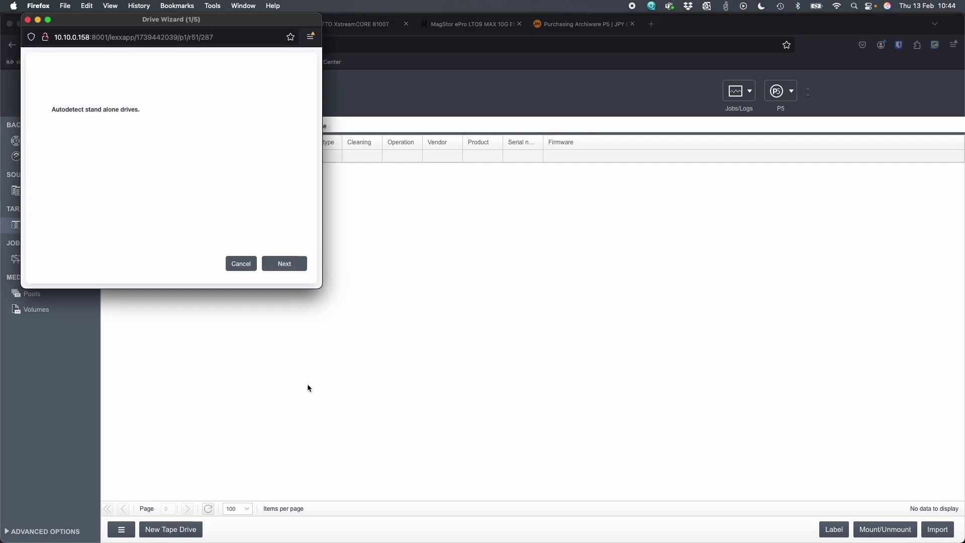
click(285, 265)
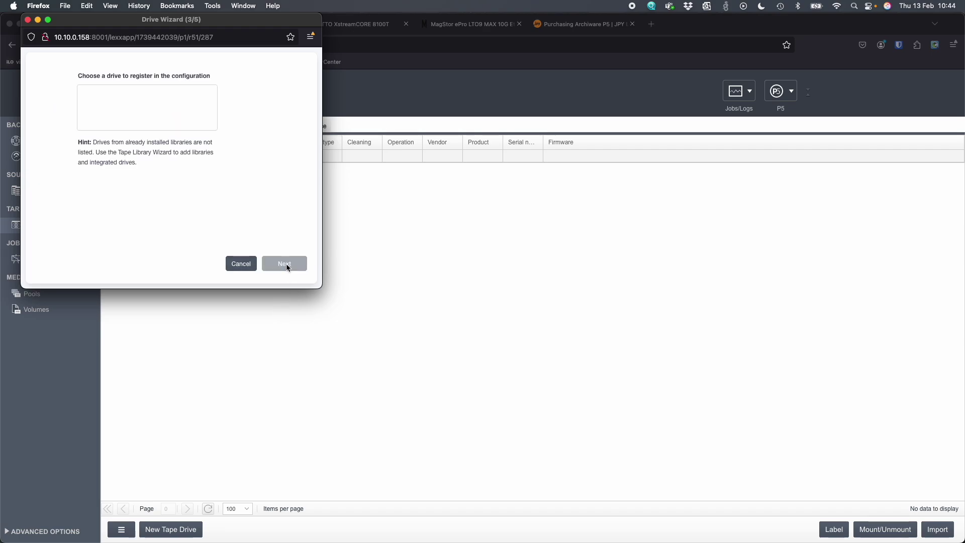
click(241, 264)
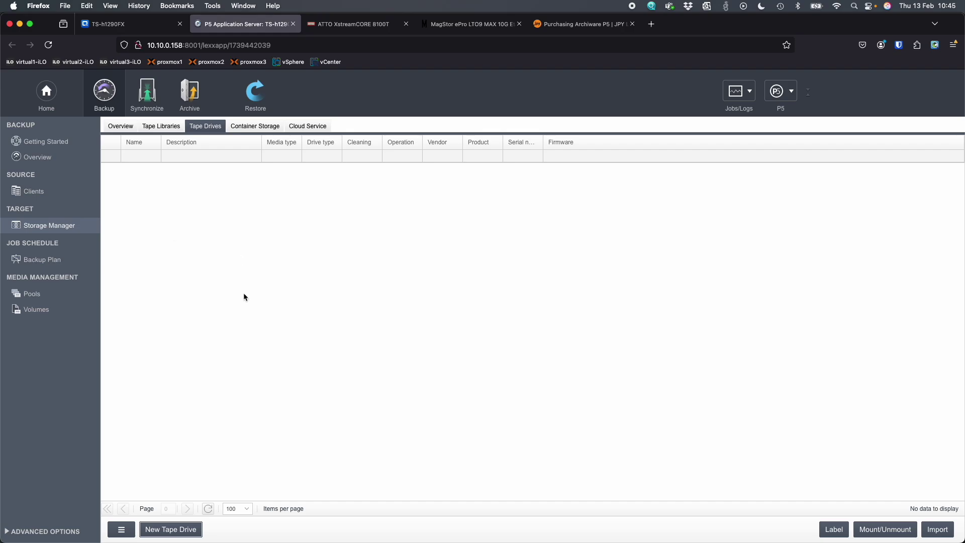
Bring the NAS SSH terminal forward, then return to the TS-h1290FX browser tab.
key(ctrl+Up)
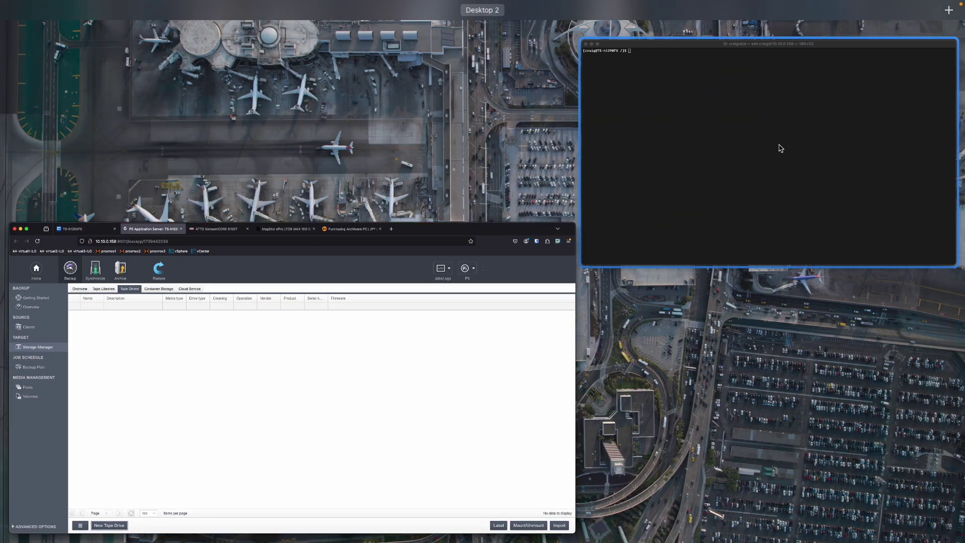
click(780, 146)
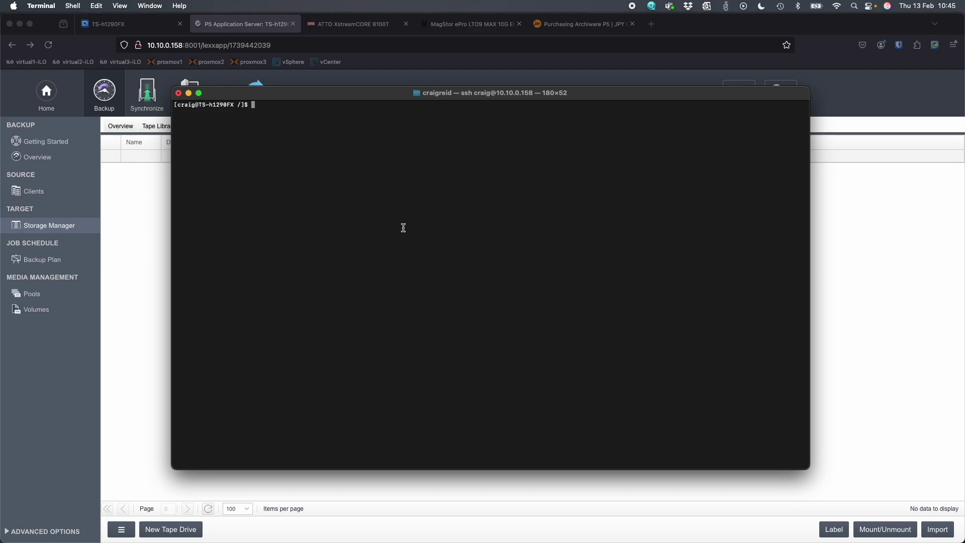
click(131, 24)
Check Control Panel's Telnet / SSH settings (SSH on port 22), then bring the SSH terminal forward.
click(207, 158)
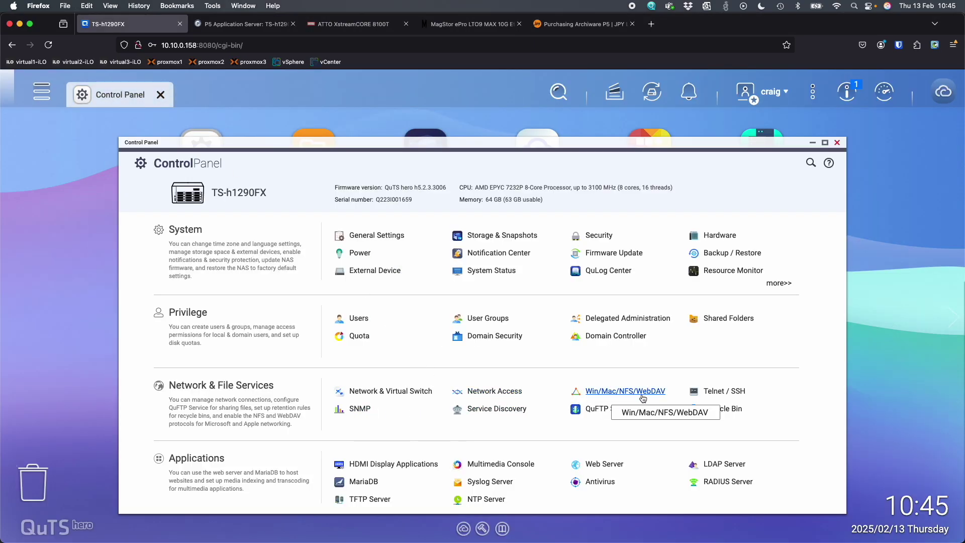
click(704, 392)
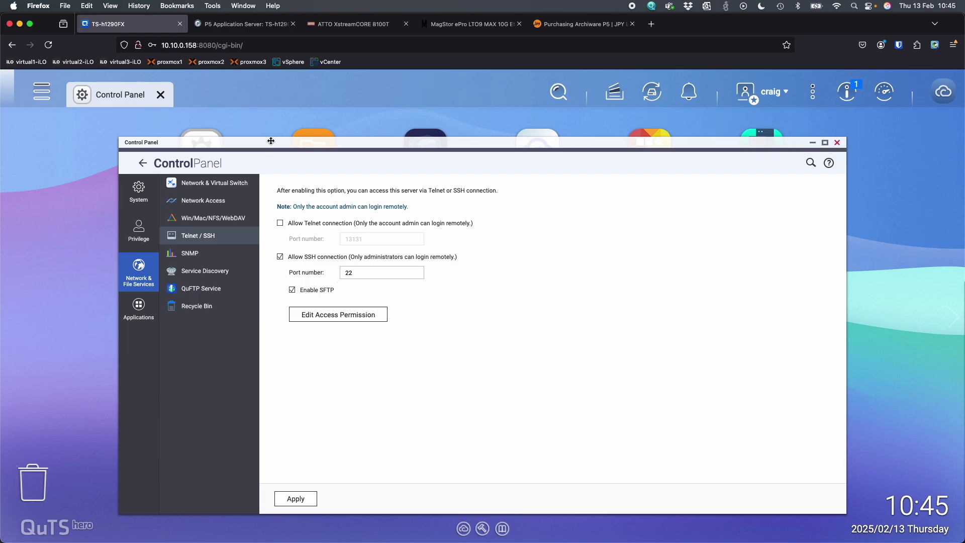
key(ctrl+alt+BackSpace)
click(689, 176)
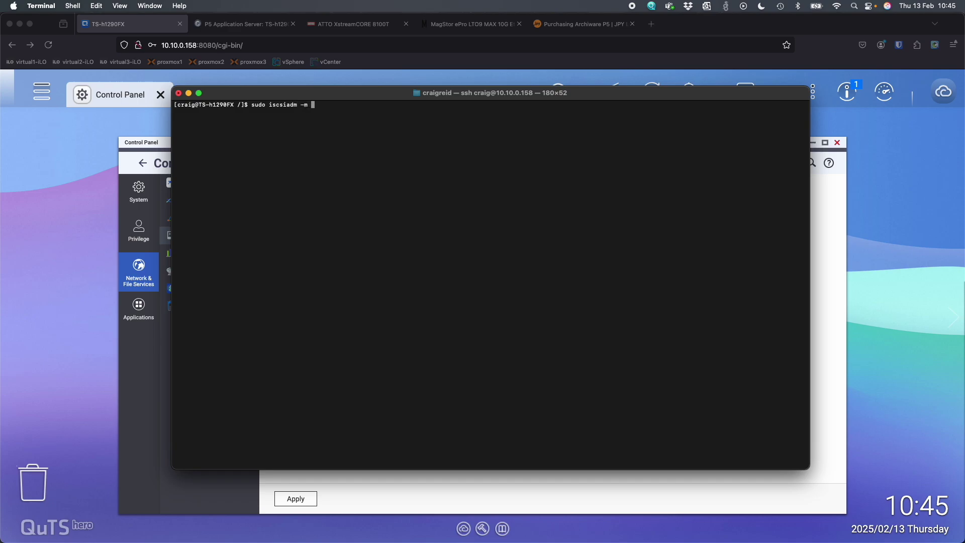
Run 'sudo iscsiadm -m discovery -t sendtargets -p 10.10.20.5' and enter the account password.
text(overy -t)
text( sendtargets -p 10.)
text(10.20.5)
key(Return)
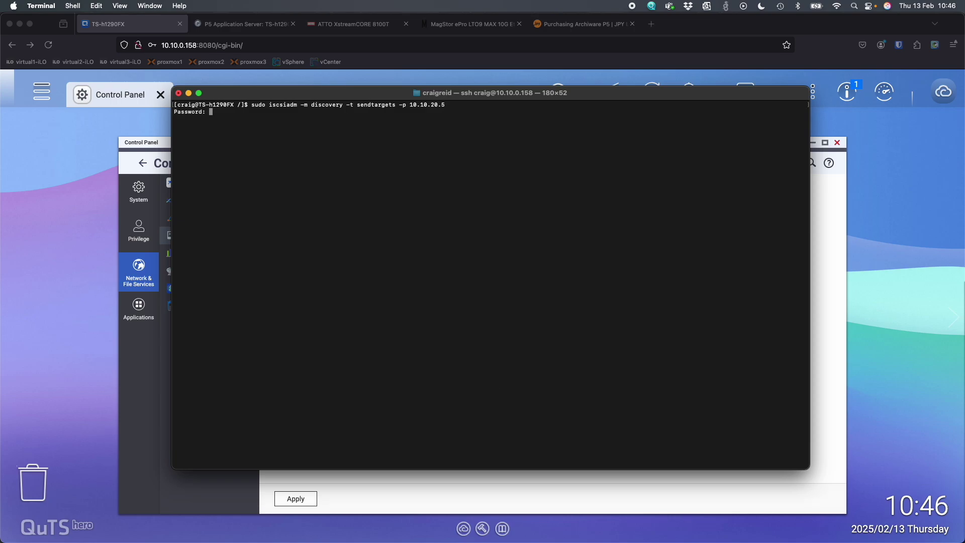
key(Return)
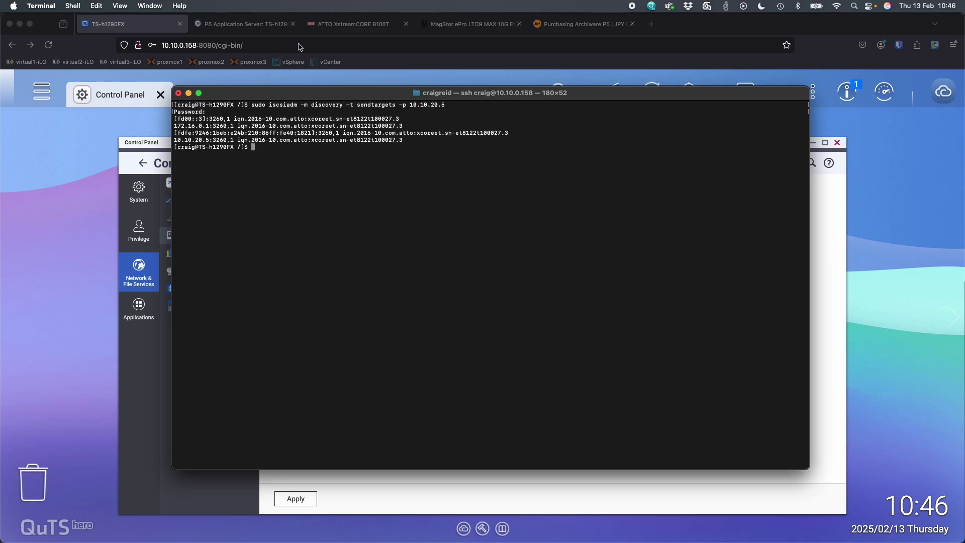
Check the ATTO XstreamCORE iSCSI page (IBM ULTRIUM-HH9 LUN, no logins), then return to Terminal.
click(352, 24)
click(439, 84)
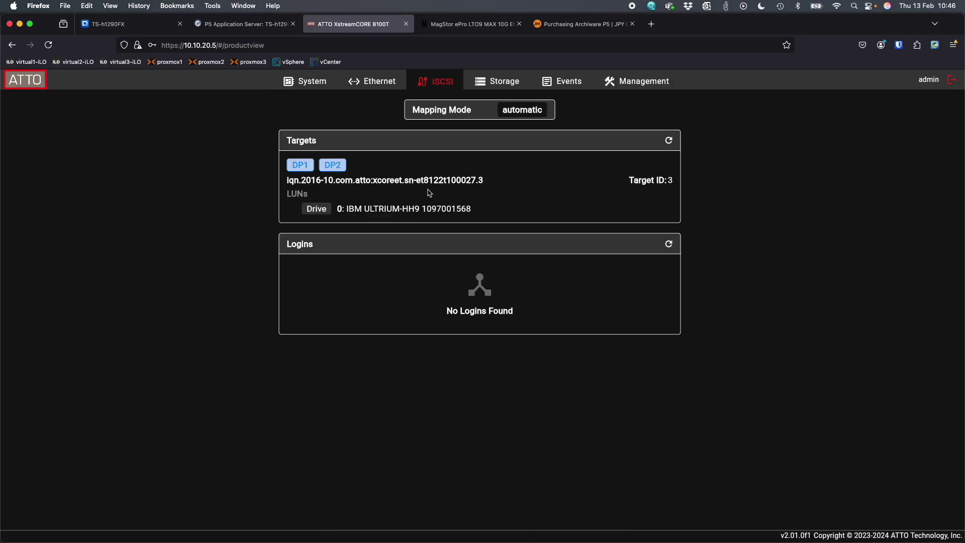
key(ctrl+Up)
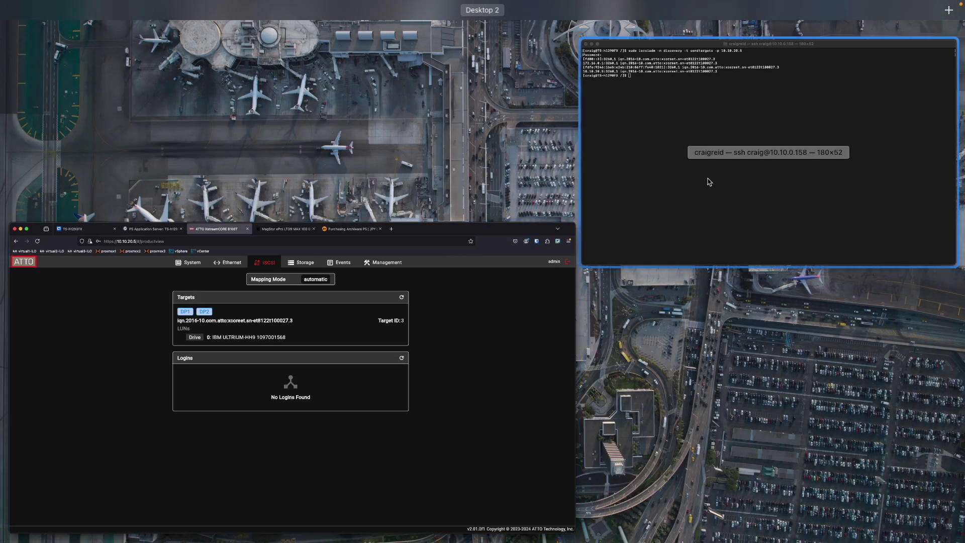
click(707, 181)
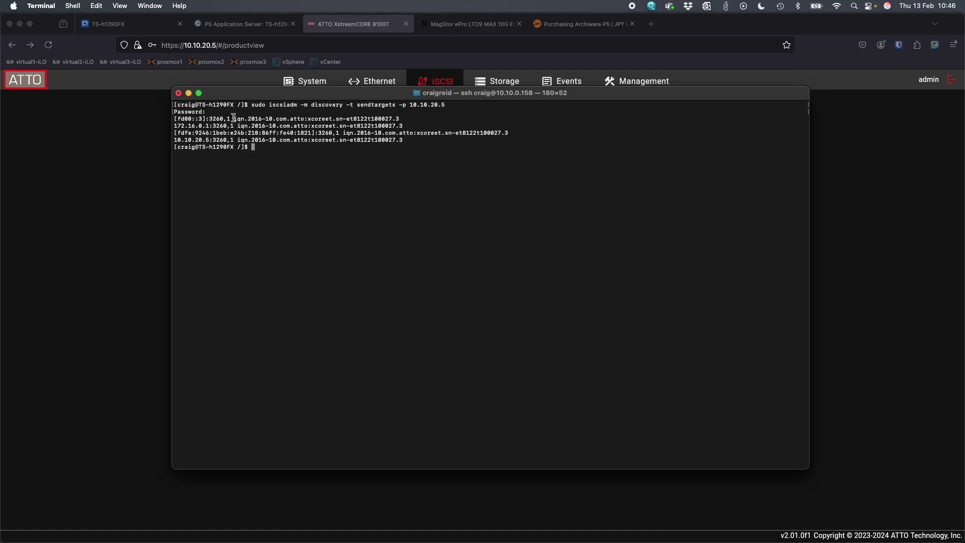
Copy the ATTO target IQN from the first discovery result line.
drag(233, 117, 400, 118)
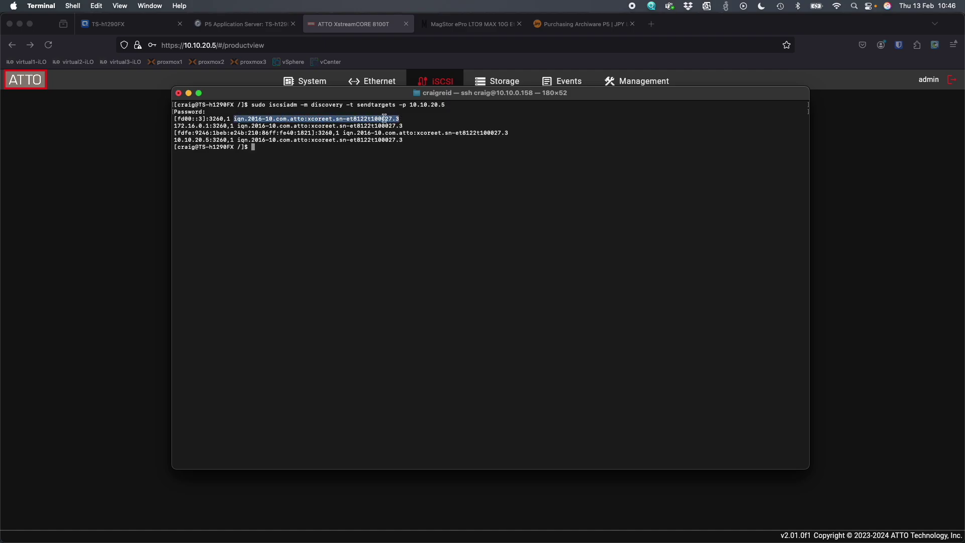
right_click(374, 118)
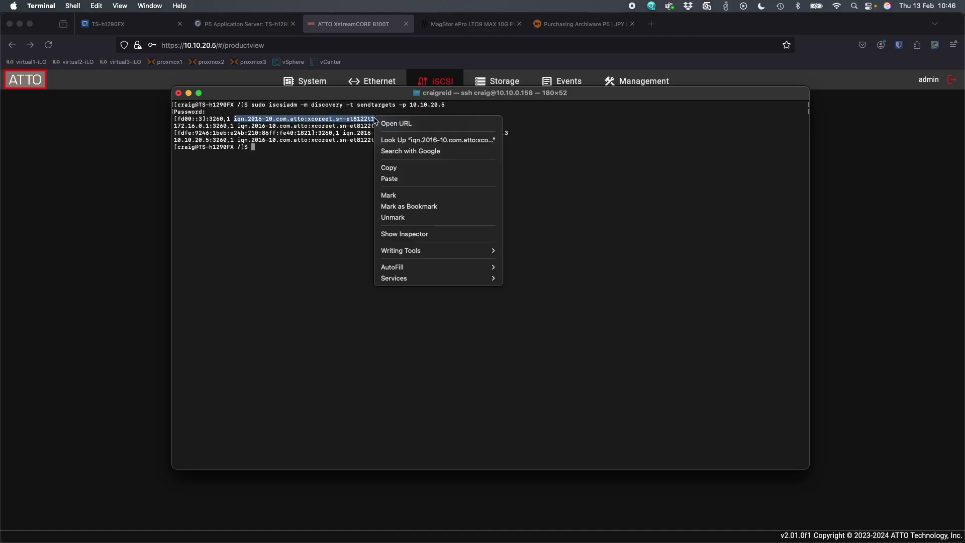
click(397, 168)
click(304, 173)
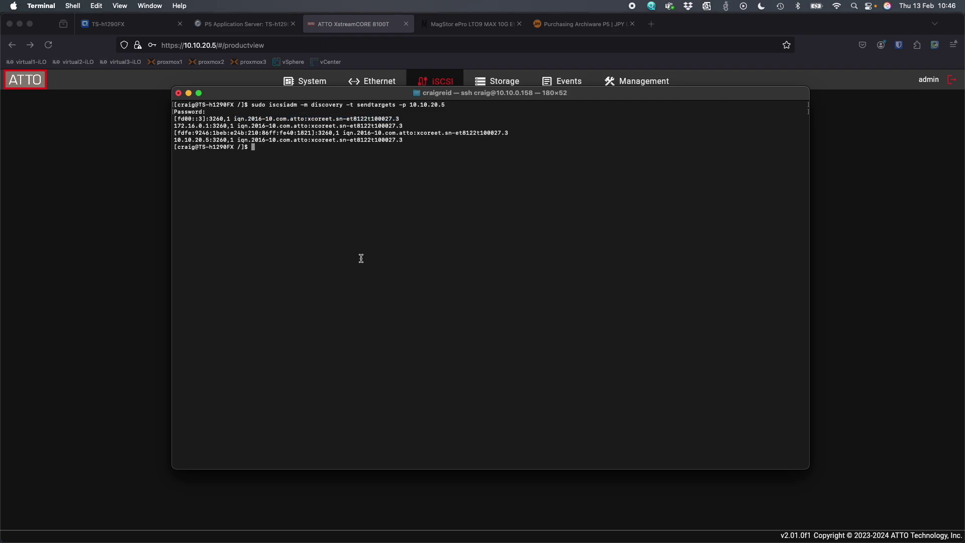
Log in with 'sudo iscsiadm -m node -T <IQN> -p 10.10.20.5 --login' and confirm it reports successful.
text(sudo iscsiadm -m node -T)
key(super+v)
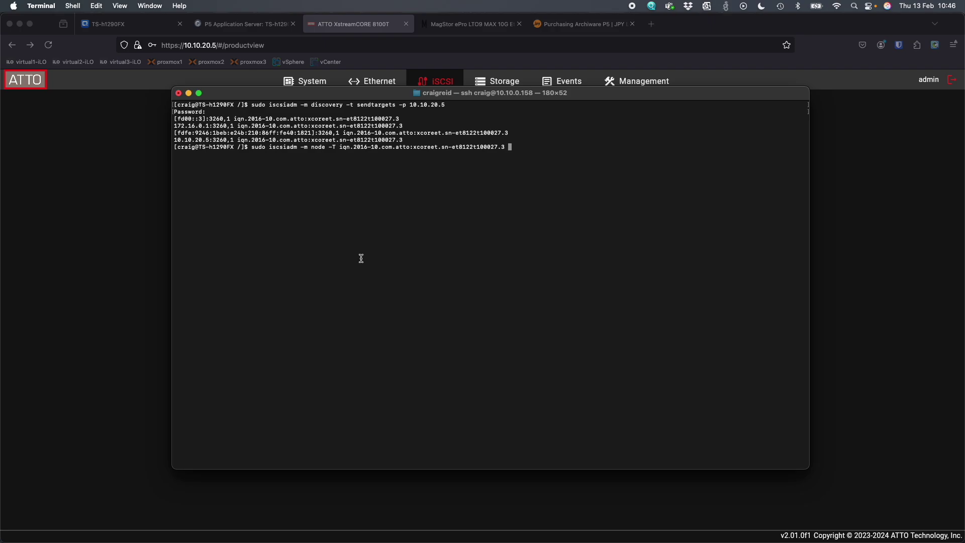
text(-p 10.10.20.5 --login)
key(Return)
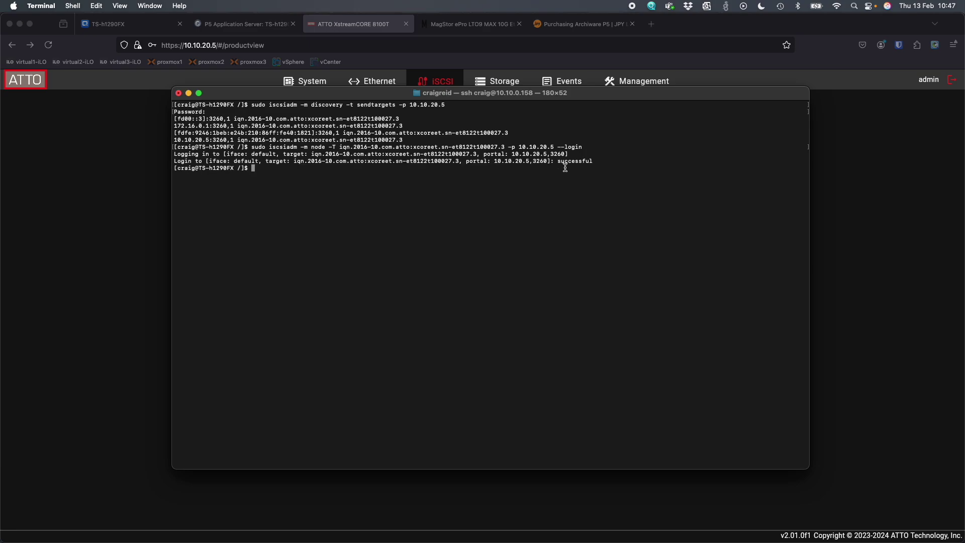
drag(561, 163, 630, 166)
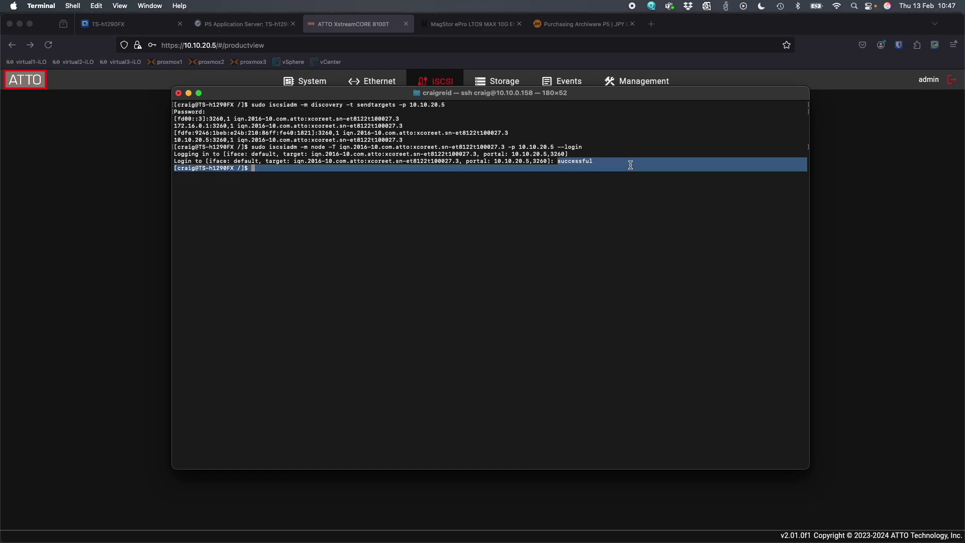
click(601, 179)
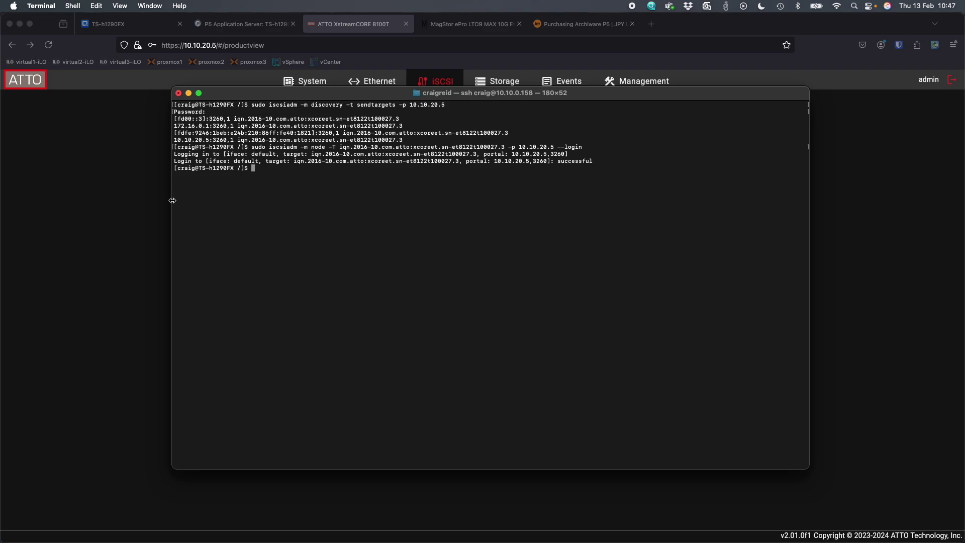
click(134, 210)
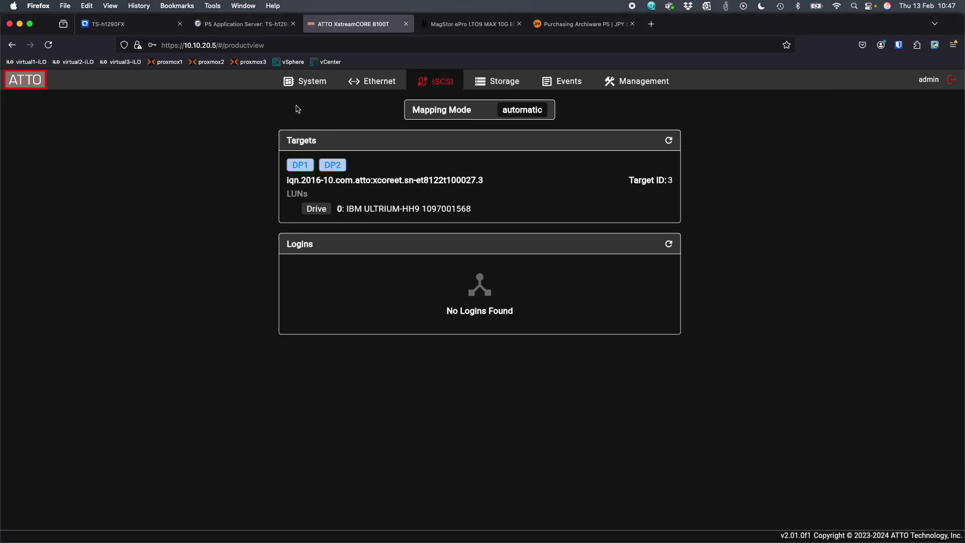
Register the IBM ULTRIUM-HH9 as LTO-9 tape drive sg1 in P5, skipping media labelling.
click(241, 29)
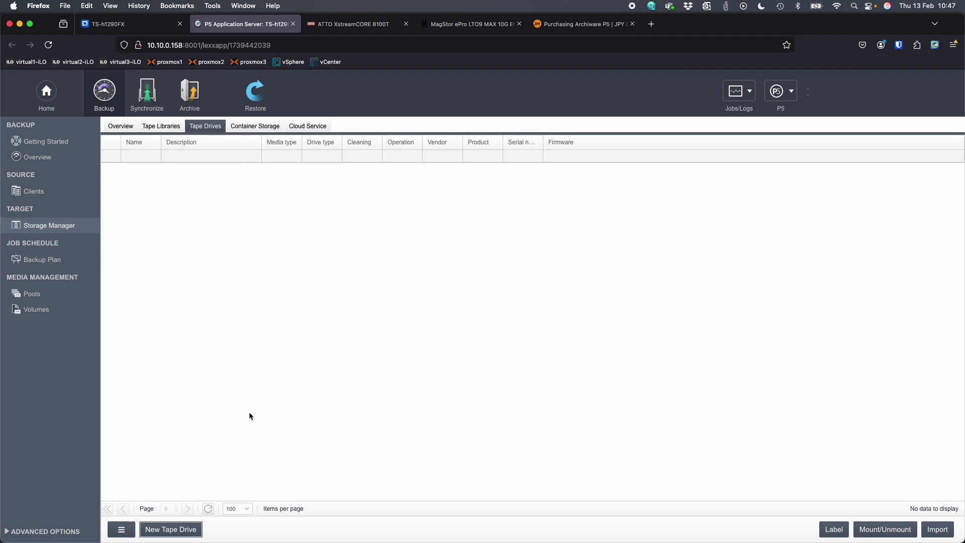
click(175, 531)
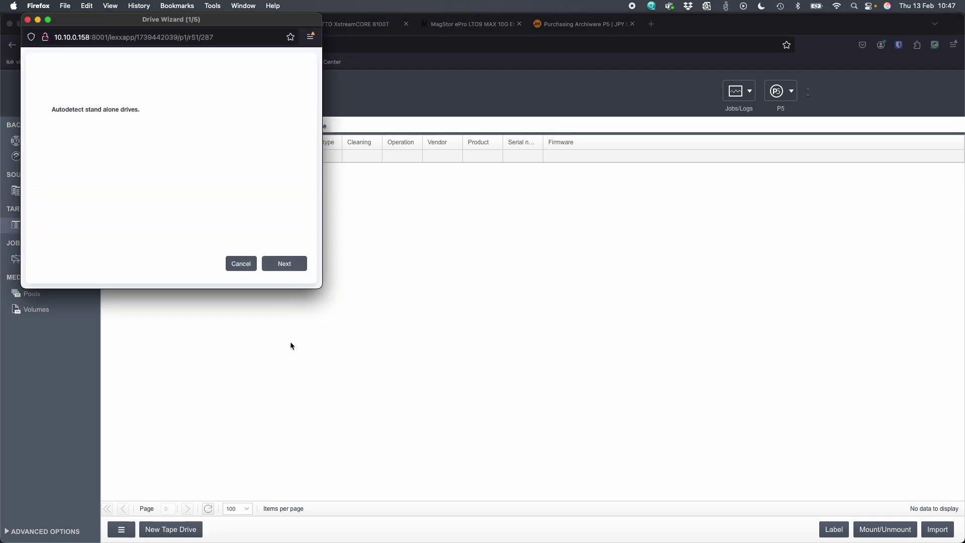
click(274, 267)
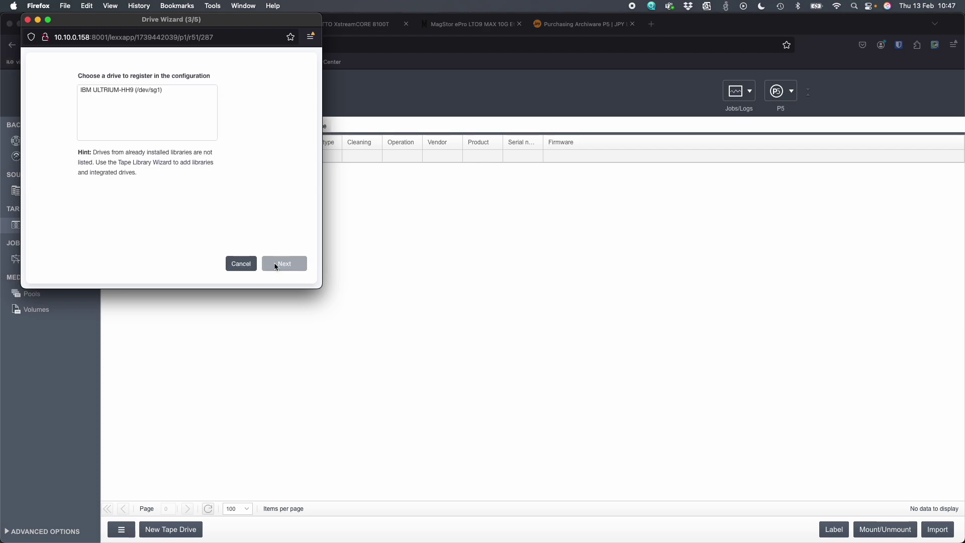
click(130, 92)
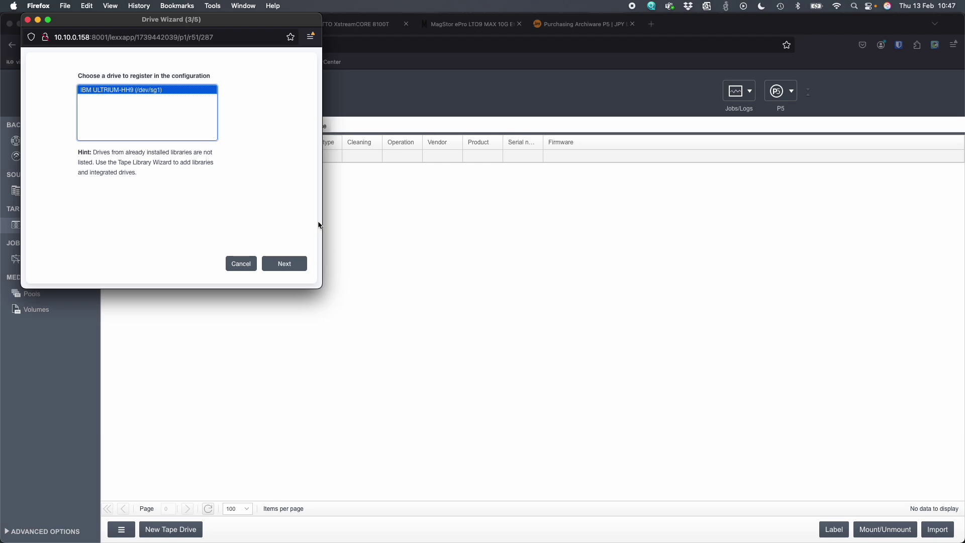
click(292, 262)
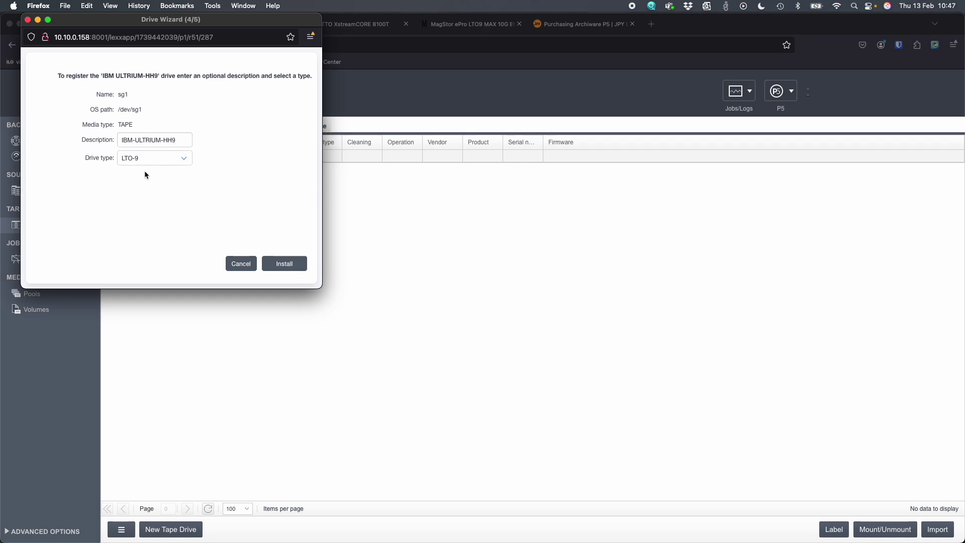
click(285, 264)
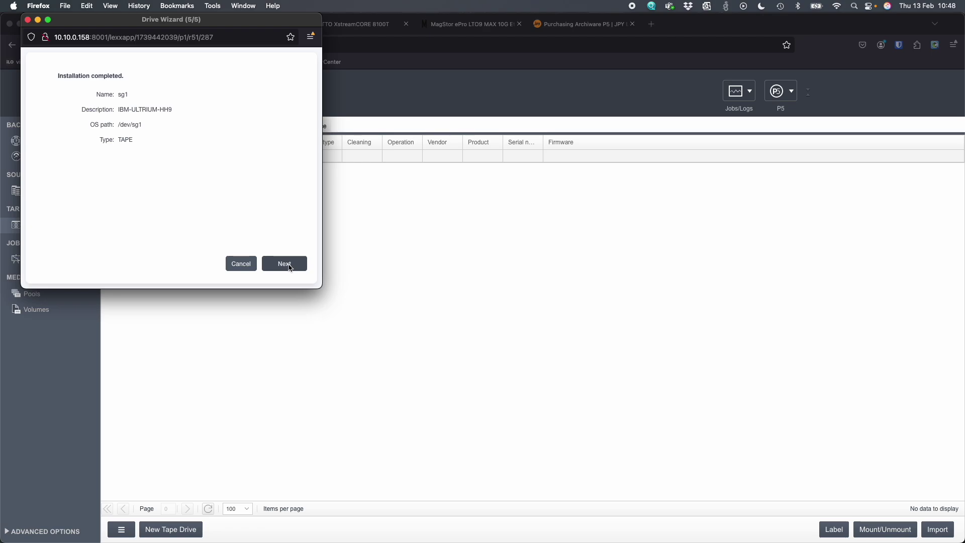
click(282, 263)
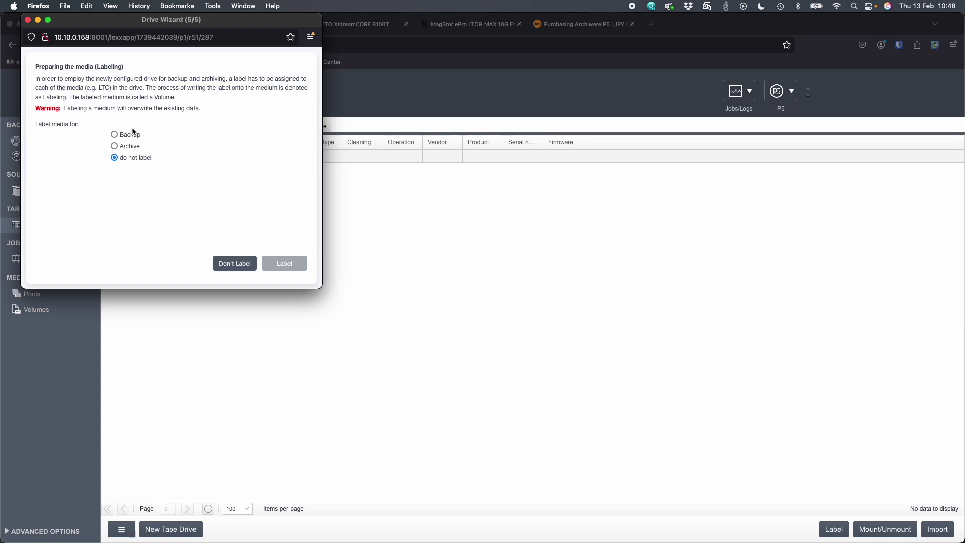
click(235, 263)
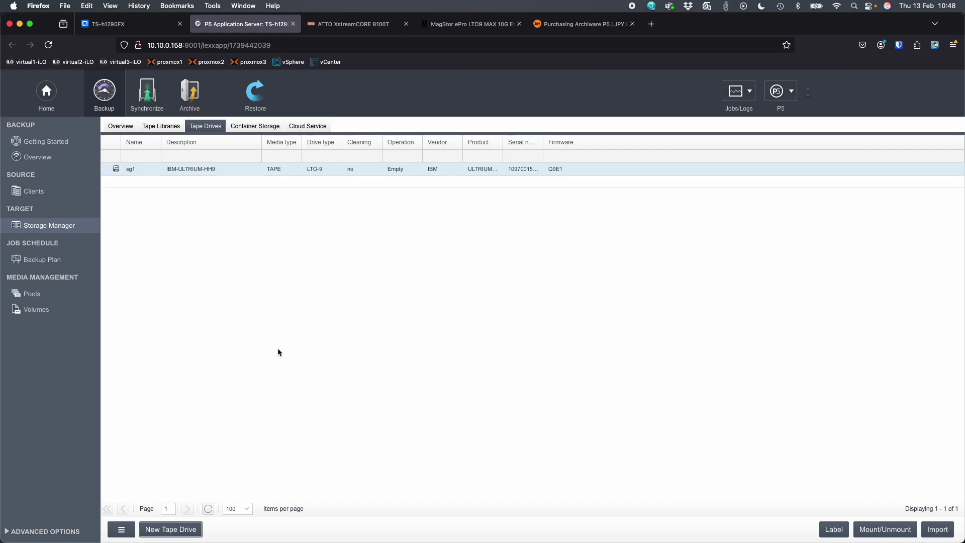
key(ctrl+shift+Tab)
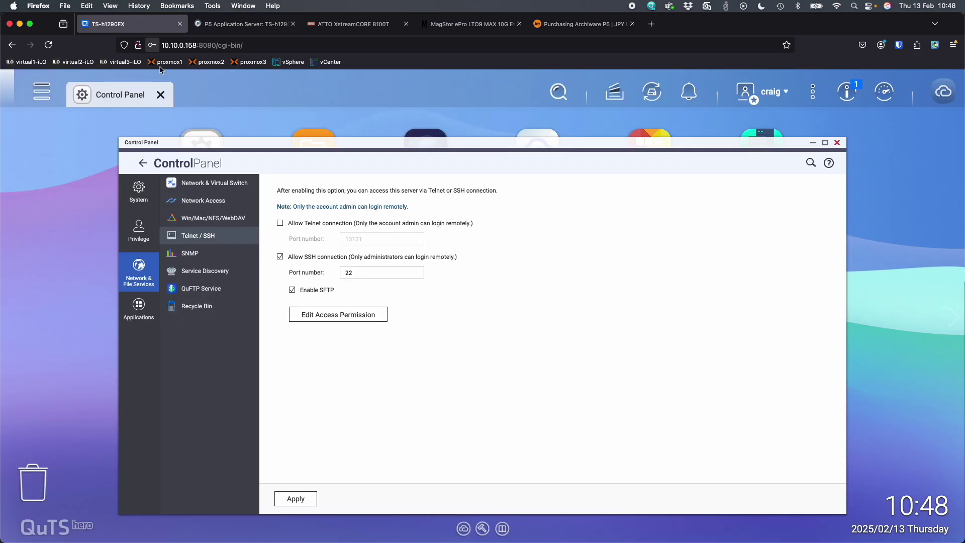
Return the QuTS hero Control Panel from Telnet / SSH to its main overview.
click(143, 165)
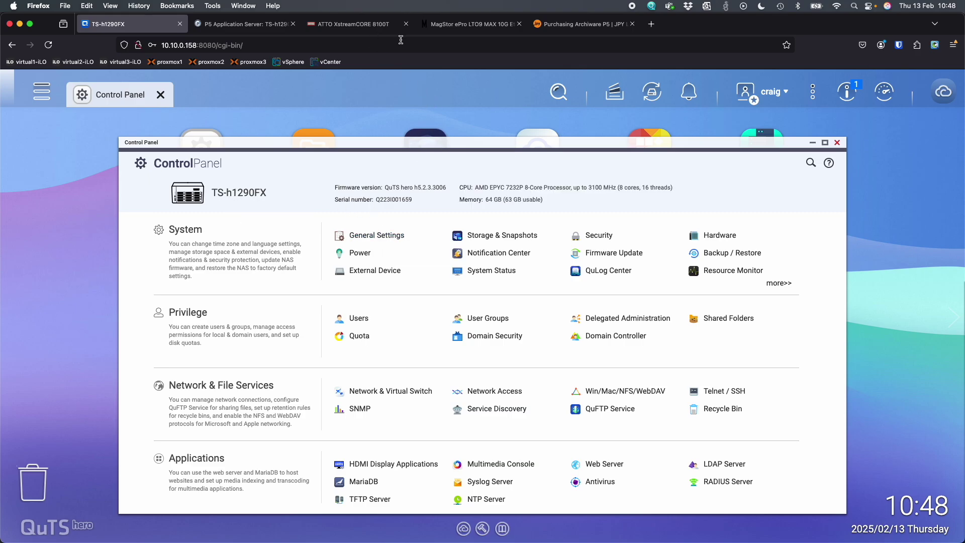
mouse_move(248, 33)
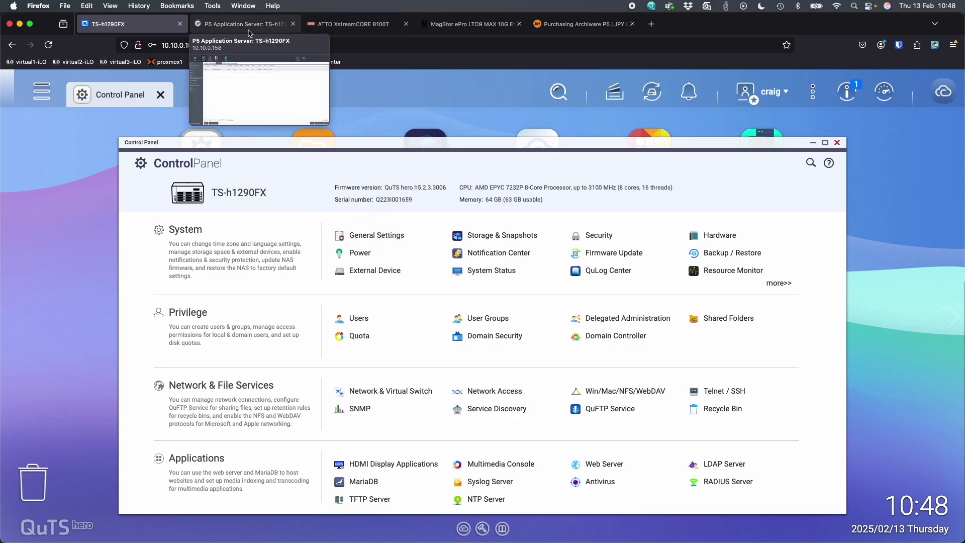
click(583, 24)
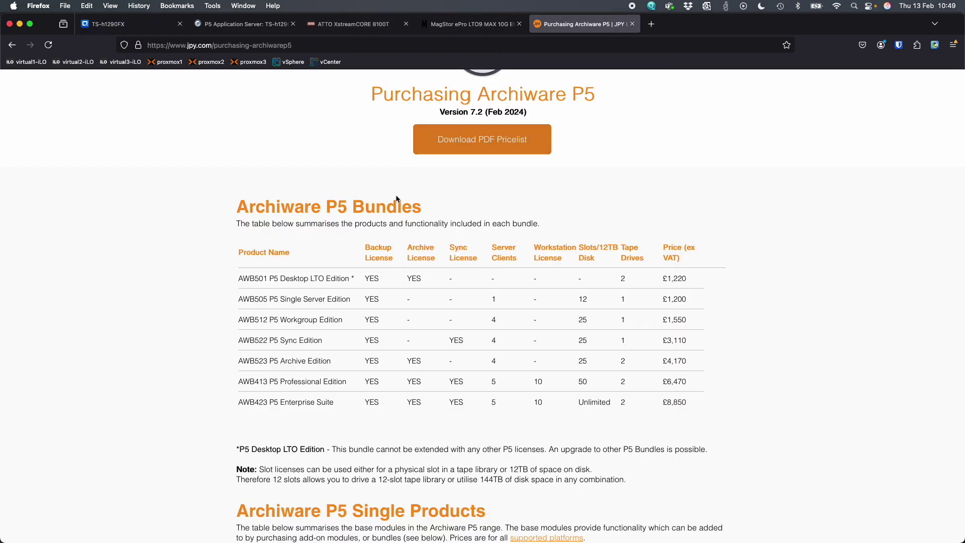
Scroll to the P5 bundles table and highlight the AWB501 P5 Desktop LTO Edition (£1,220) row.
scroll(397, 198, up, 3)
scroll(565, 236, down, 4)
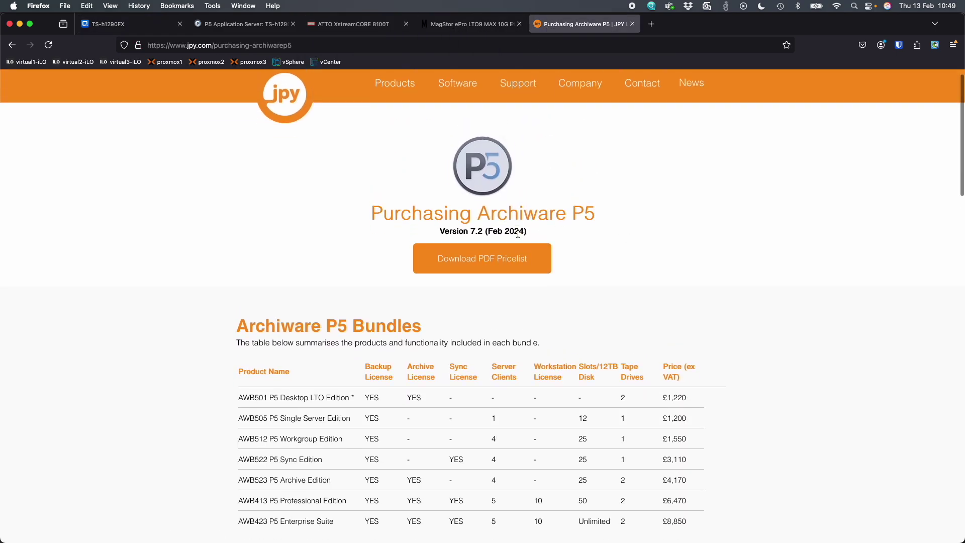
drag(243, 310, 365, 313)
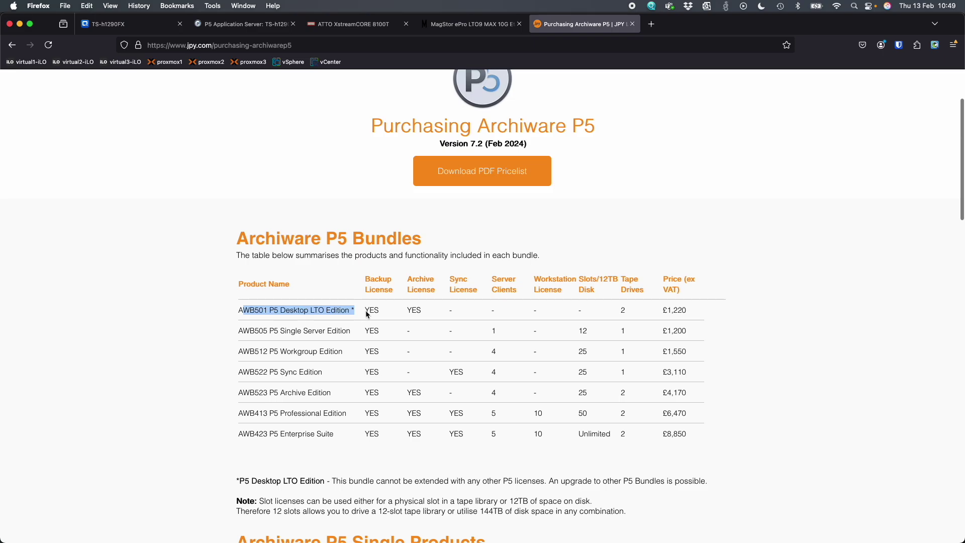
click(720, 308)
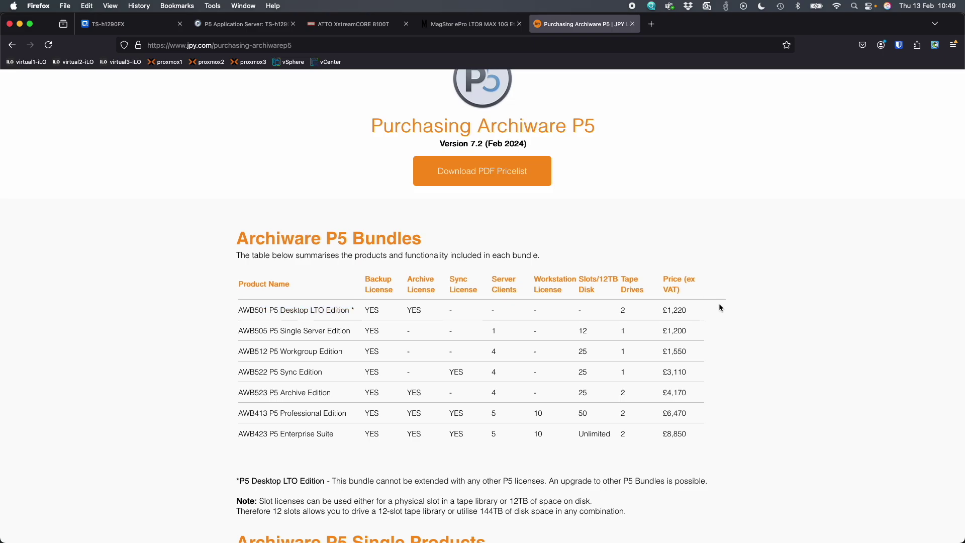
Show the MagStor ePro LTO9 MAX 10G Ethernet Desktop Tape Drive page at $11,699.00.
click(472, 25)
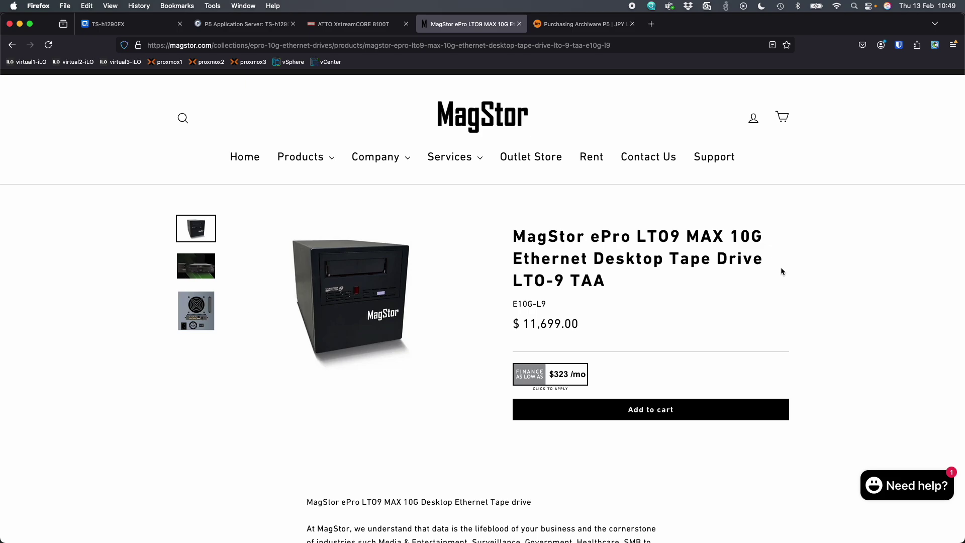
Check the ATTO XstreamCORE 8100T system status, then return to P5's Tape Drives list.
click(327, 25)
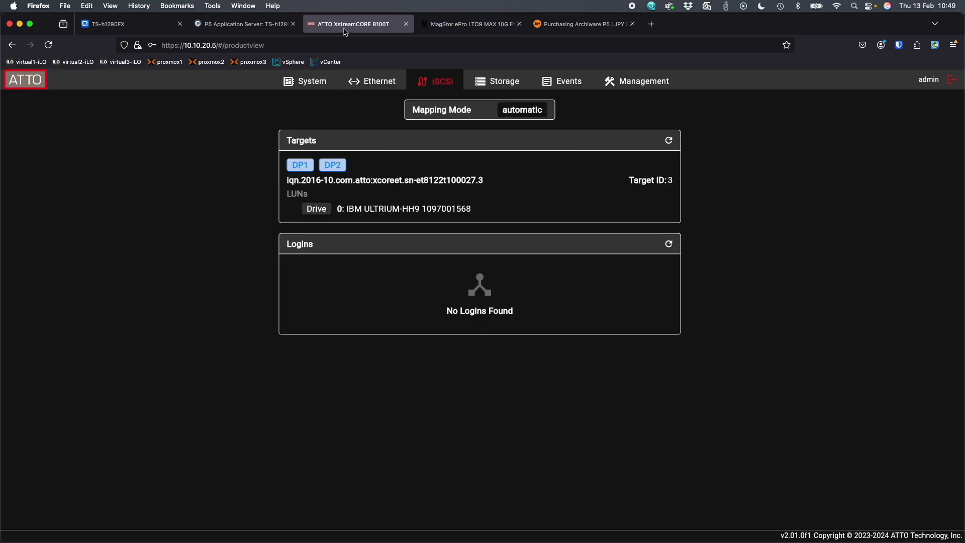
click(300, 85)
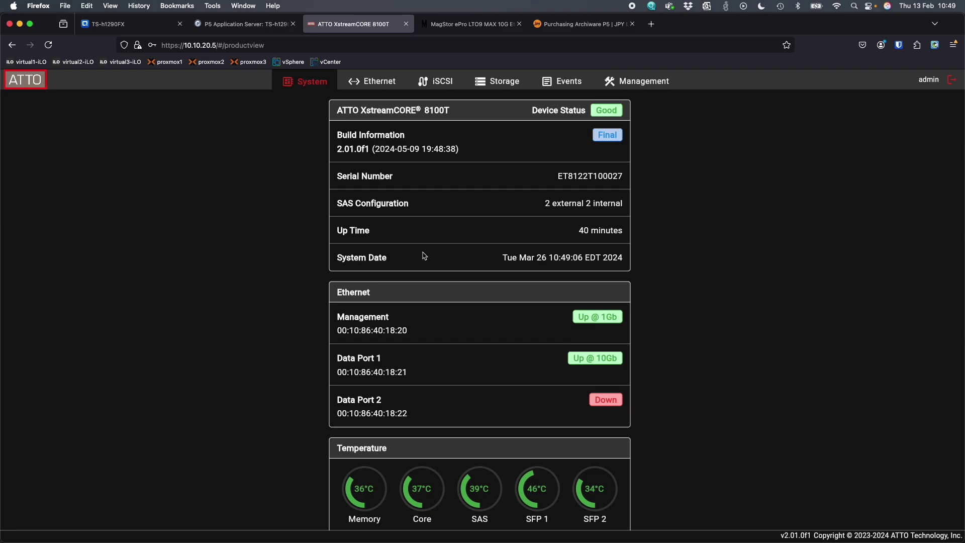
click(229, 27)
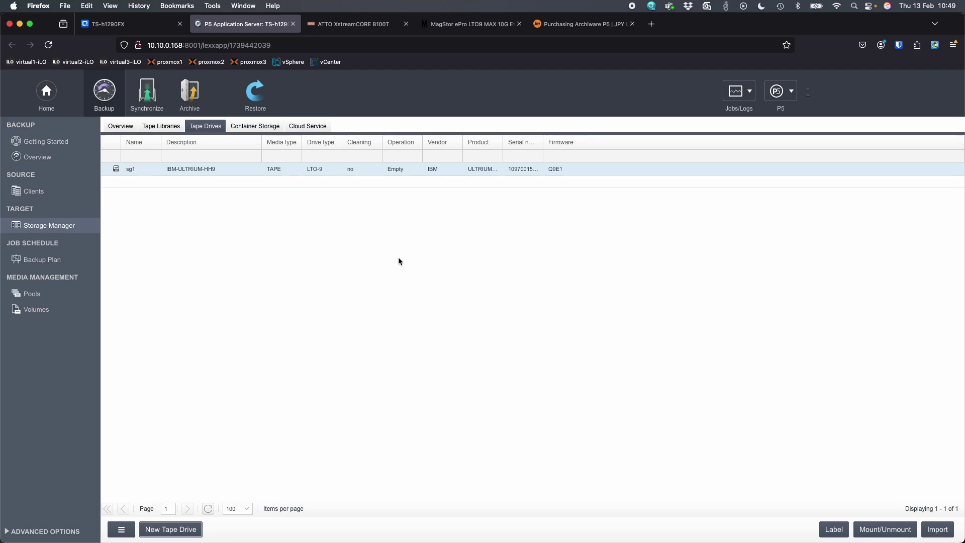
Bring the MagStor ePro LTO9 MAX 10G LTO-9 TAA product page back to the front.
click(470, 25)
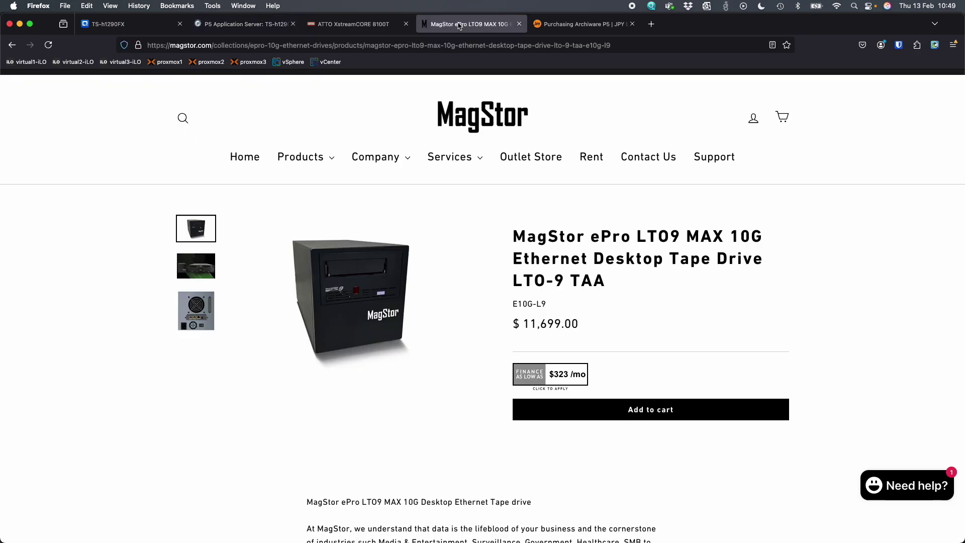